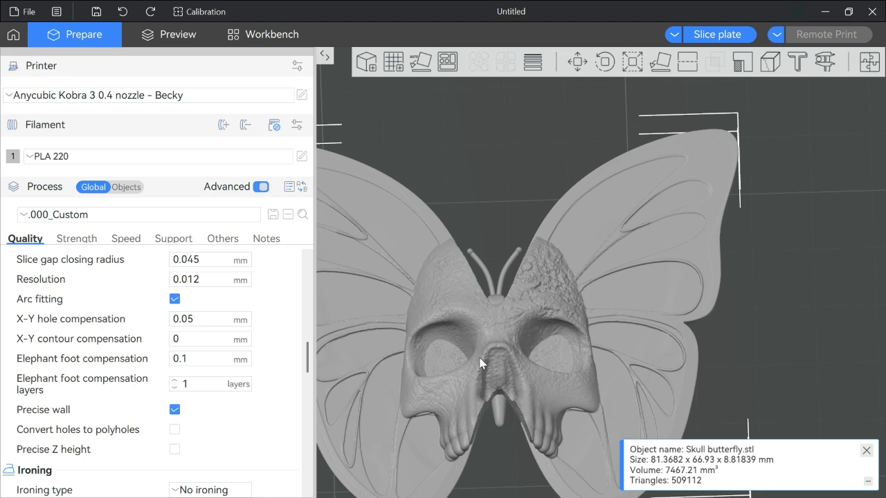
scroll(508, 308, "up", 5)
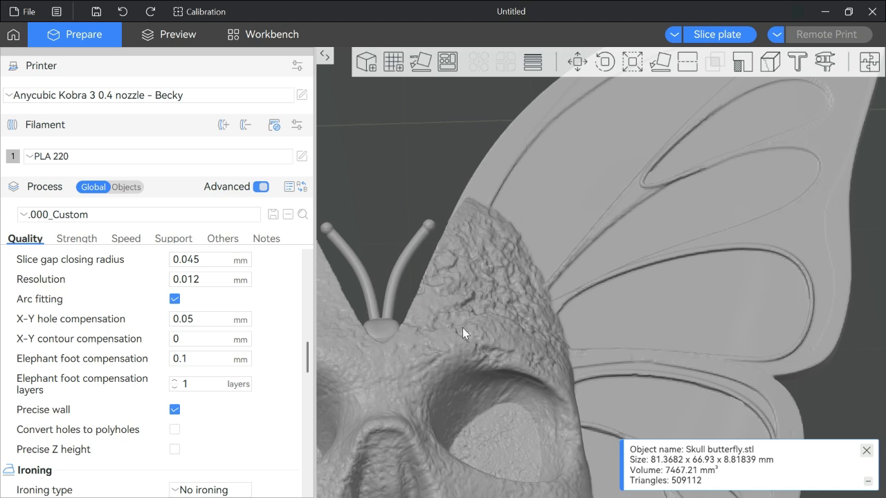
middle_click_drag(377, 208, 376, 180)
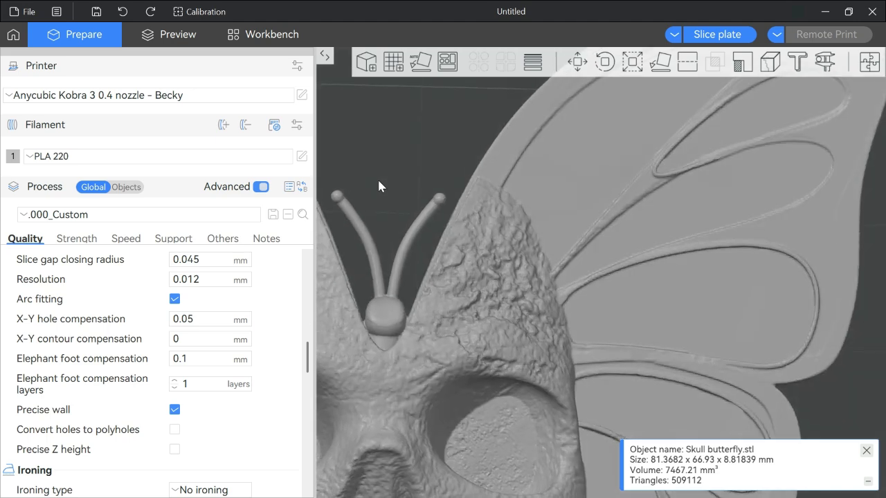
scroll(433, 163, "up", 3)
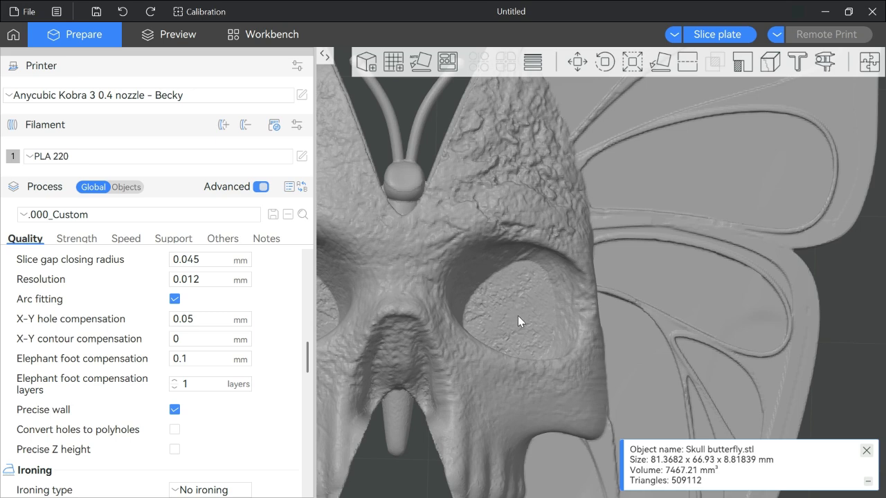
scroll(519, 320, "down", 4)
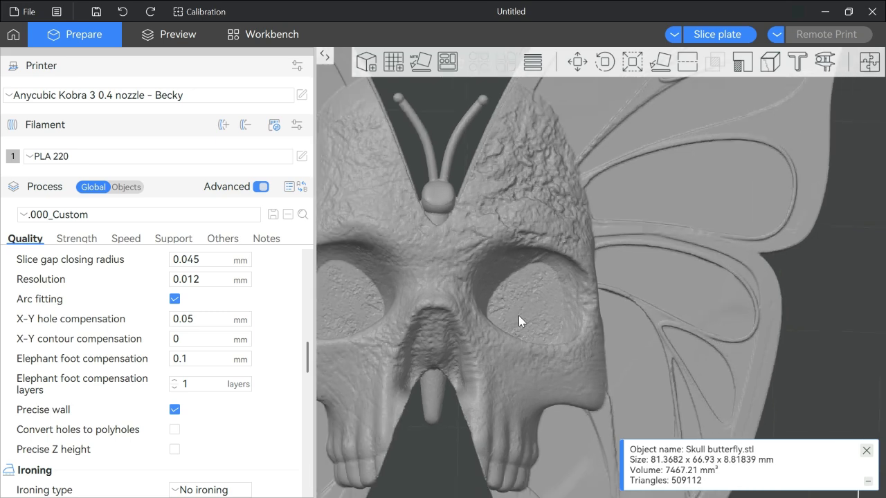
scroll(655, 311, "down", 1)
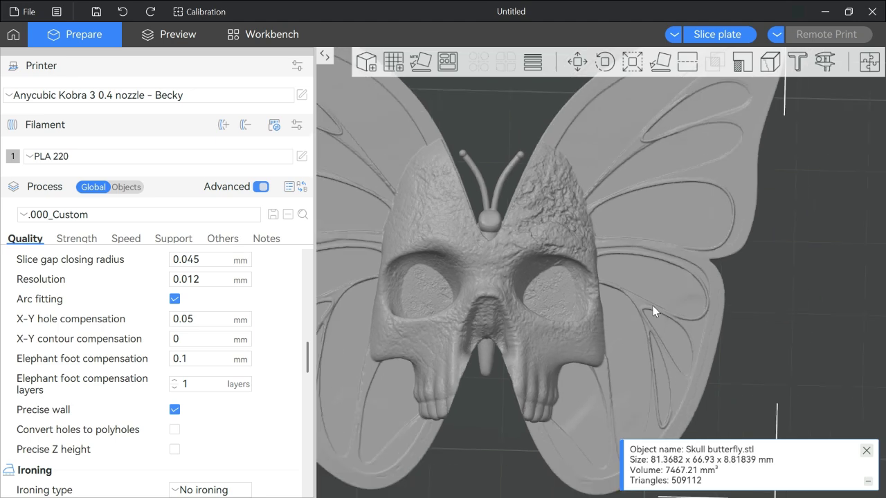
scroll(653, 308, "down", 1)
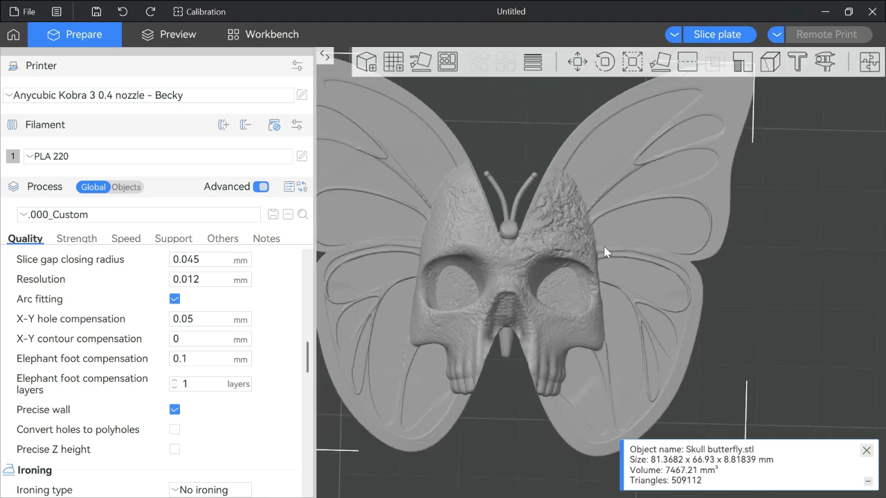
right_click_drag(536, 140, 534, 186)
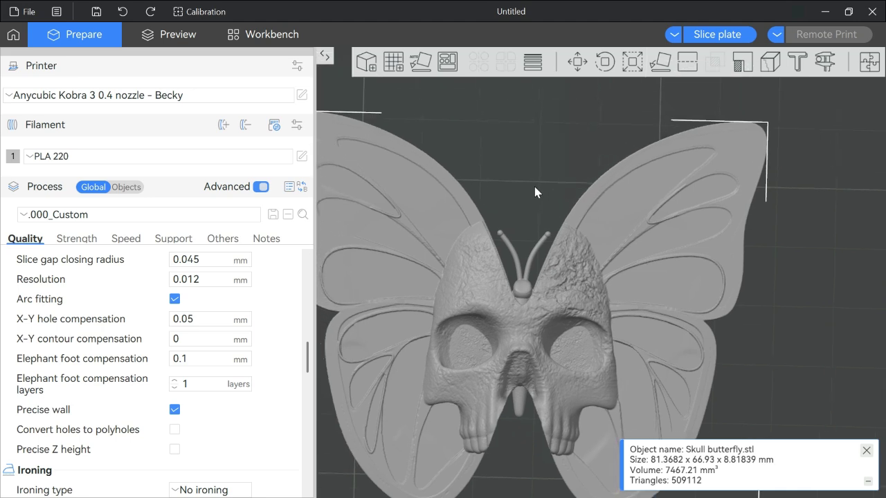
left_click_drag(534, 186, 535, 145)
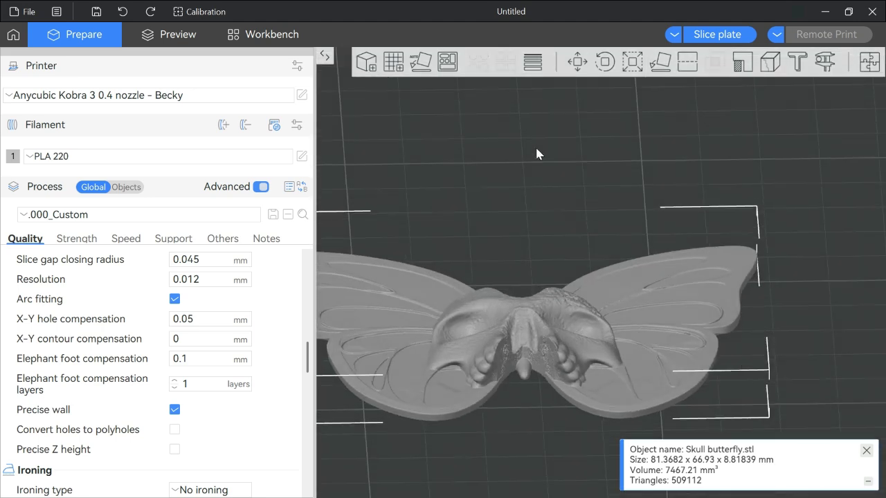
right_click_drag(537, 207, 507, 163)
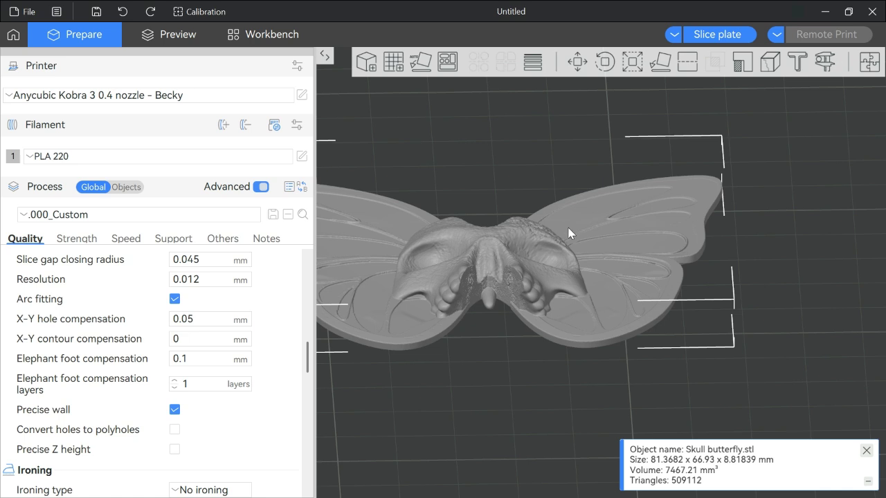
scroll(569, 233, "up", 5)
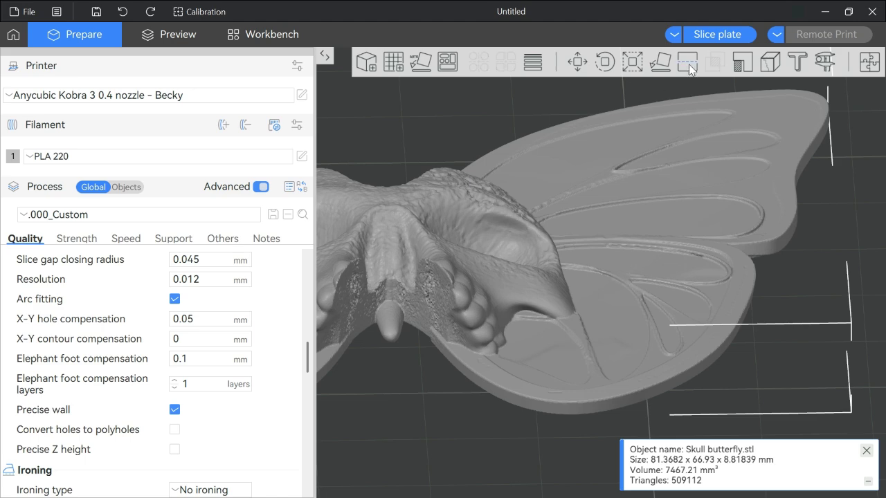
Slice the skull butterfly plate: 55 layers, 24m59s, 7.13 g of filament.
left_click(718, 34)
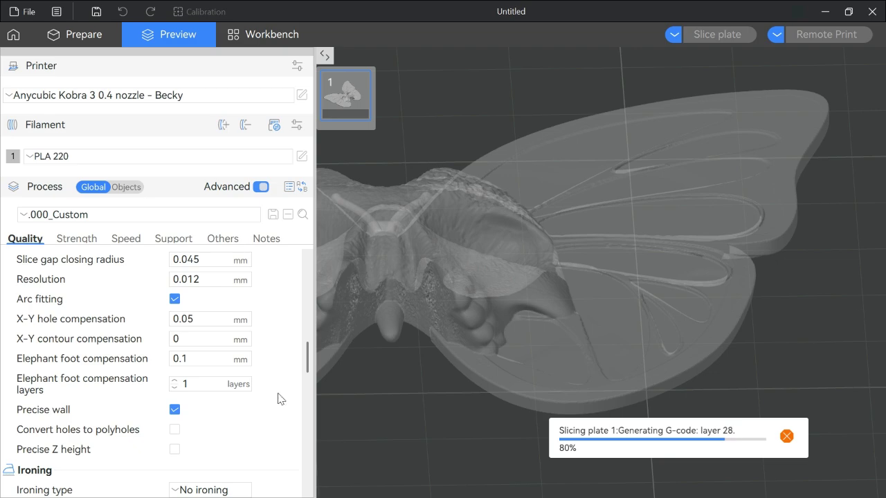
scroll(382, 396, "up", 8)
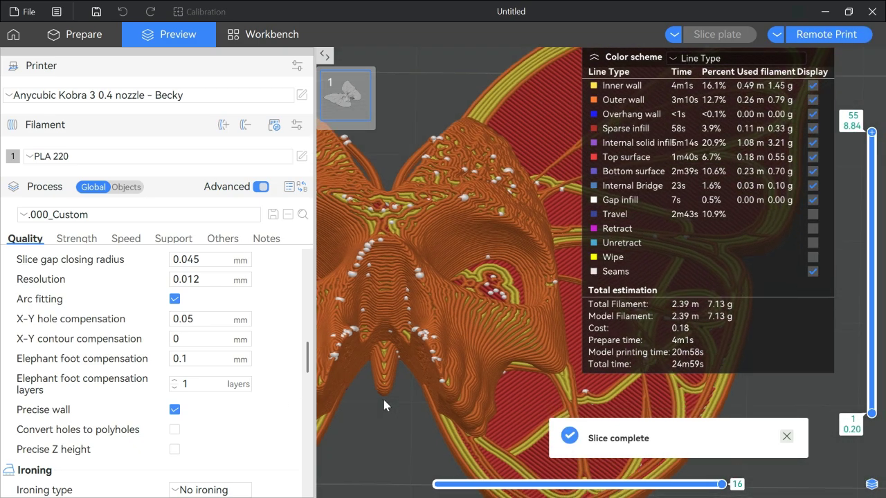
scroll(371, 315, "up", 2)
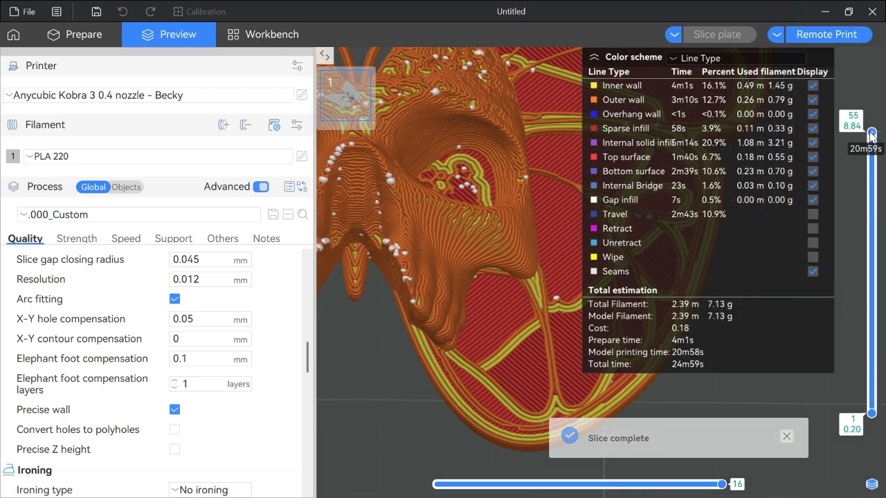
Lower the layer slider to inspect layers around 1.48 mm, where the wings' tops finish.
left_click_drag(872, 132, 873, 384)
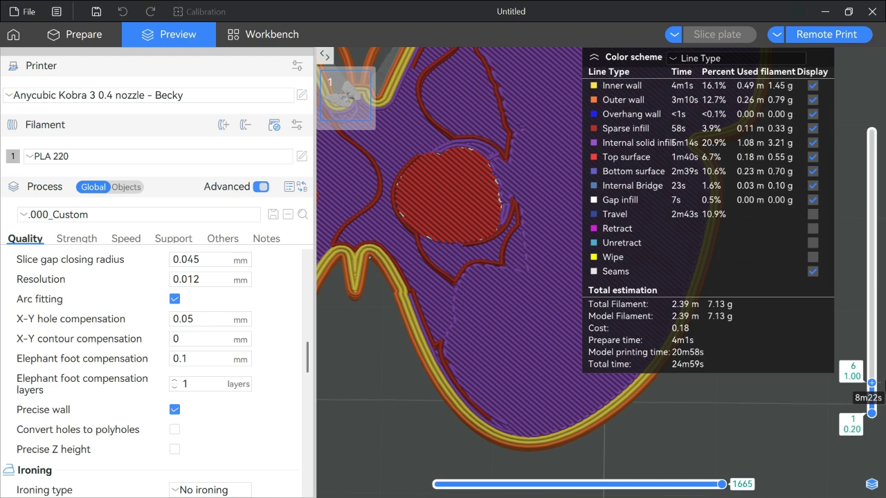
left_click_drag(873, 382, 873, 362)
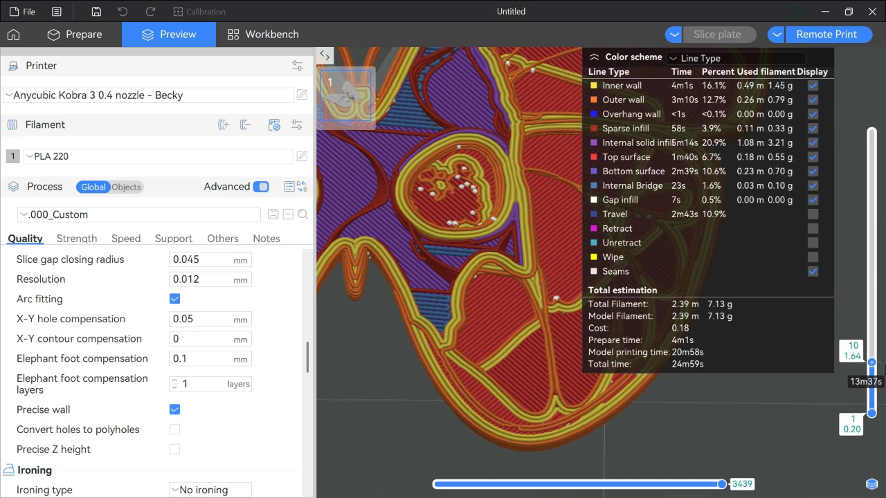
scroll(455, 344, "down", 5)
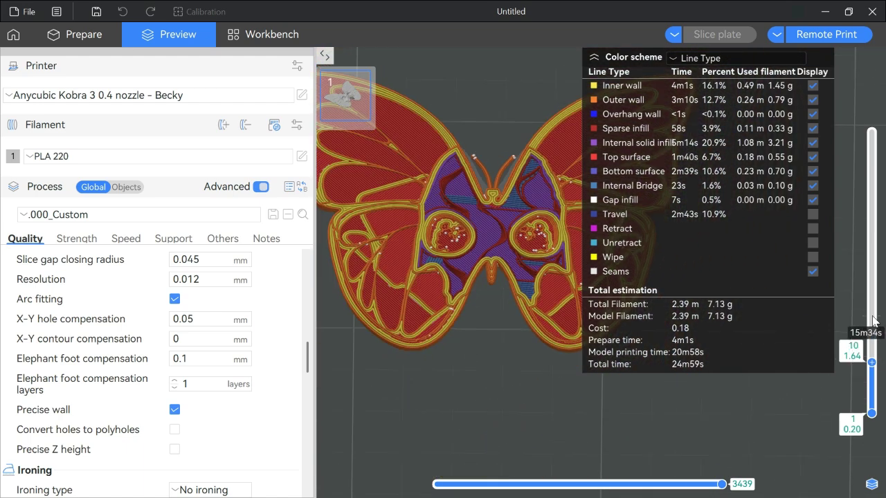
scroll(874, 320, "down", 1)
scroll(874, 319, "down", 1)
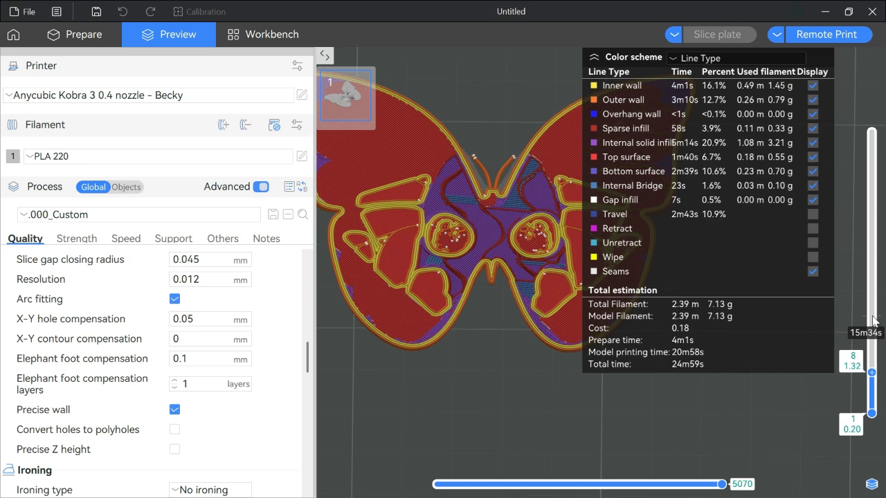
scroll(874, 320, "up", 1)
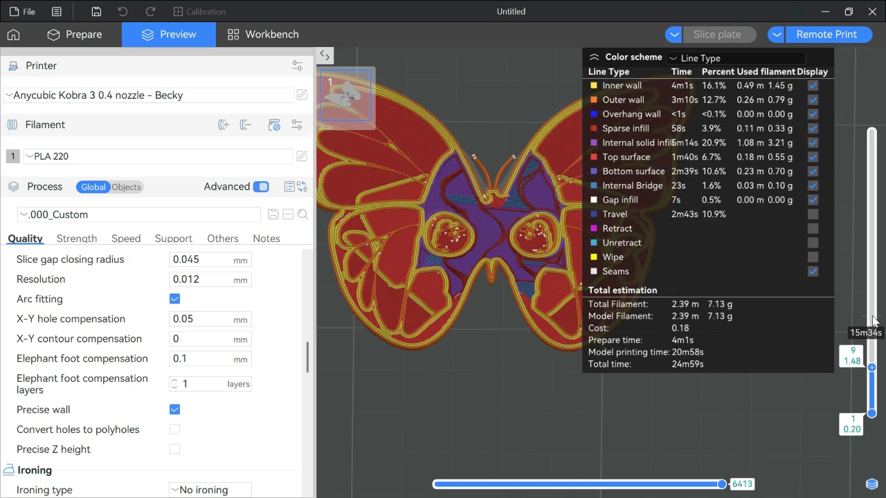
Step through the moves within the current layer, then show all layers again.
mouse_move(722, 484)
left_mouse_down()
mouse_move(701, 493)
mouse_move(717, 493)
left_mouse_up()
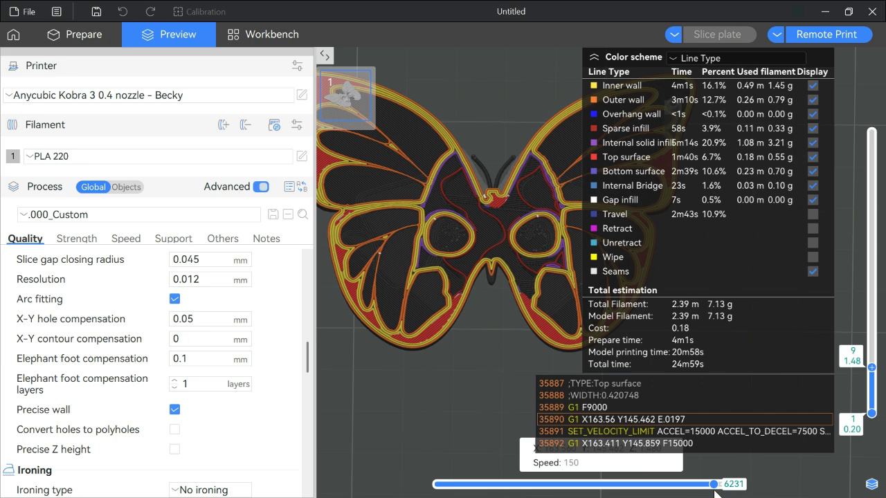
left_click_drag(715, 493, 737, 493)
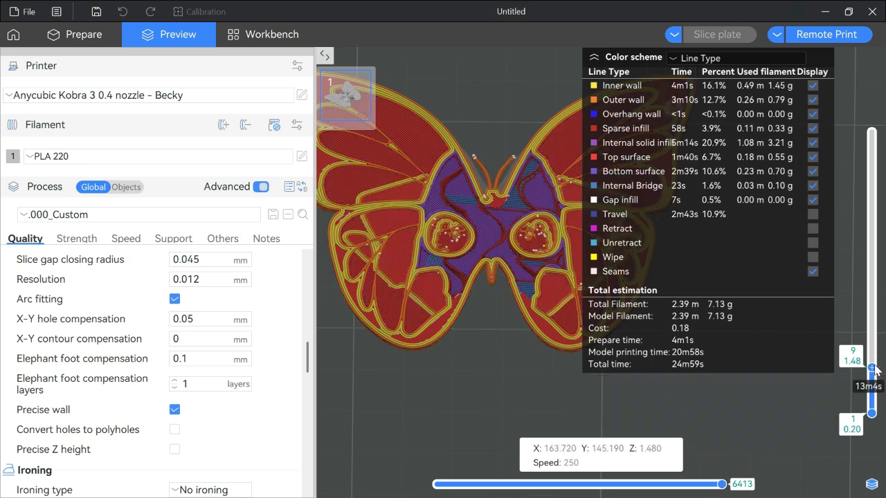
left_click_drag(872, 374, 873, 137)
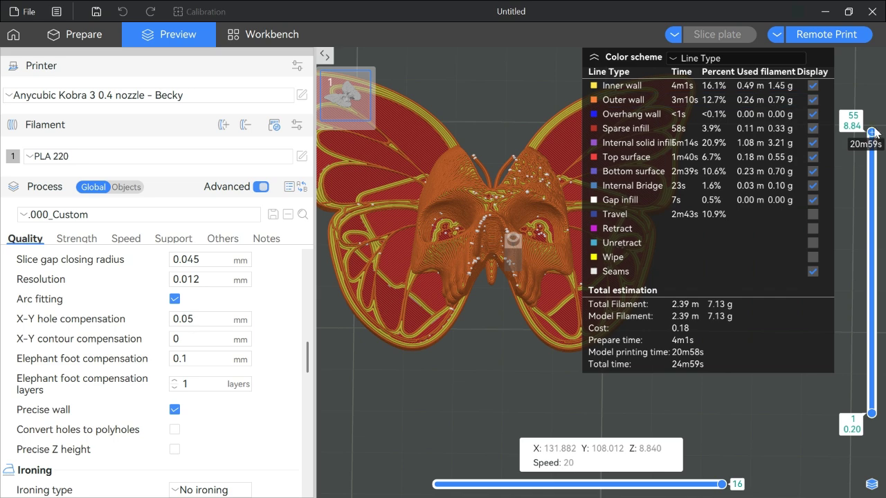
mouse_move(871, 131)
left_mouse_down()
mouse_move(873, 362)
mouse_move(872, 131)
left_mouse_up()
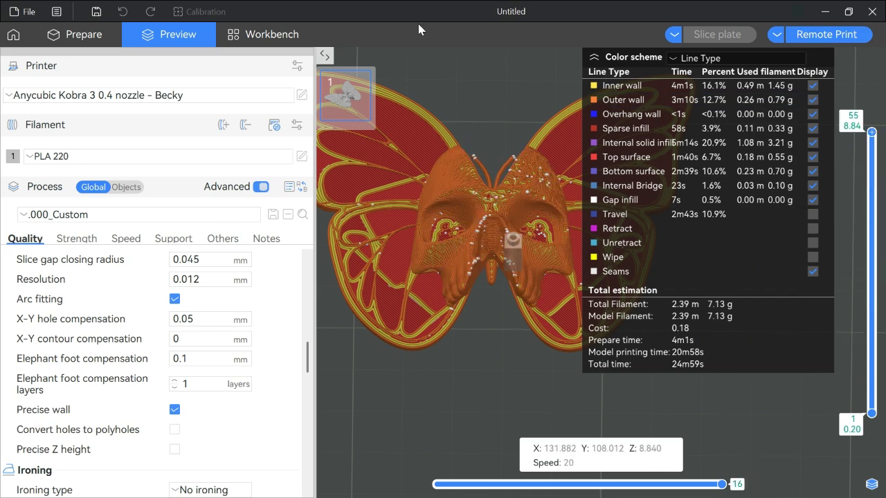
Add a height-range modifier to the butterfly model starting at 1.48 mm.
left_click(69, 34)
right_click(412, 270)
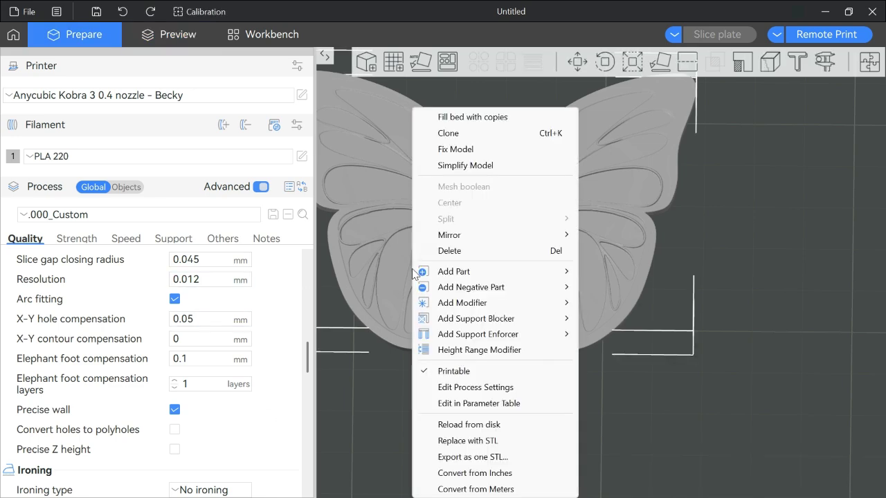
left_click(470, 351)
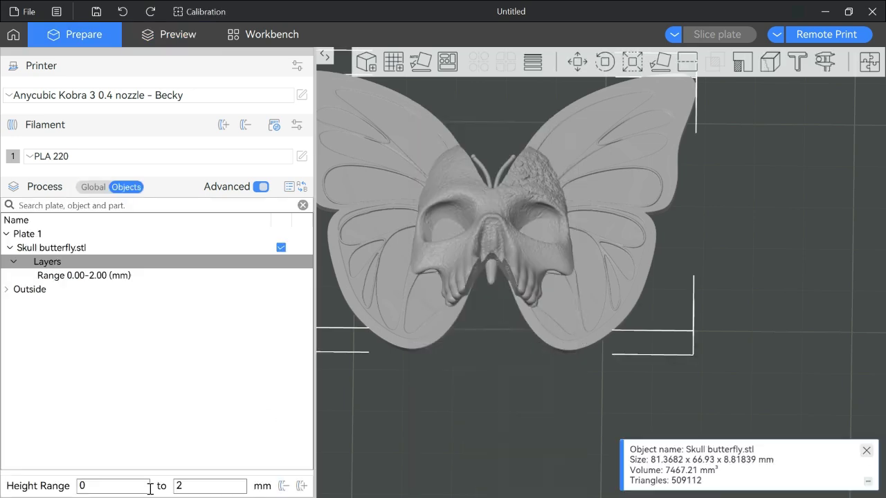
left_click(123, 484)
left_click_drag(93, 485, 66, 488)
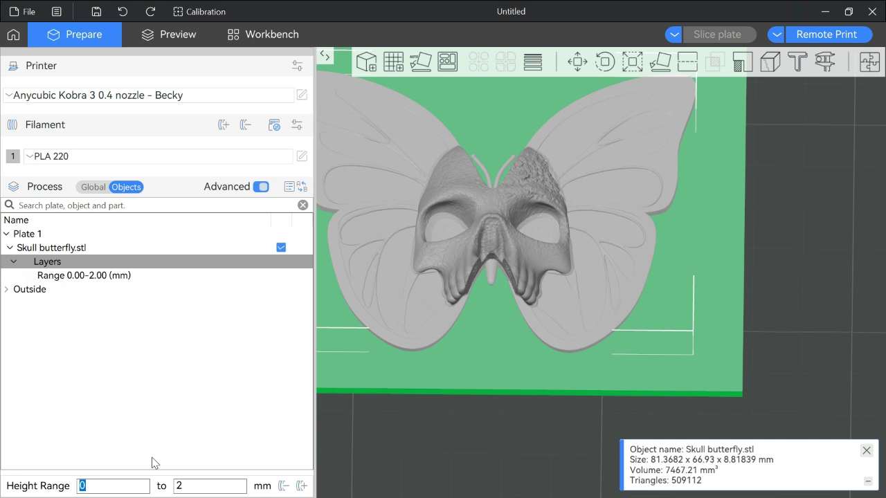
type("1.48")
Set the range's upper height to 8.9 mm and show the Global process settings.
left_click(181, 487)
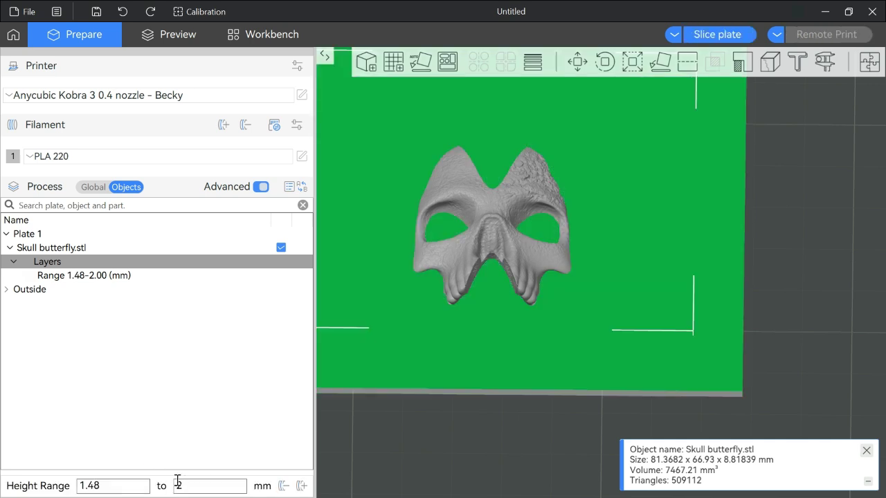
double_click(183, 490)
type("8.")
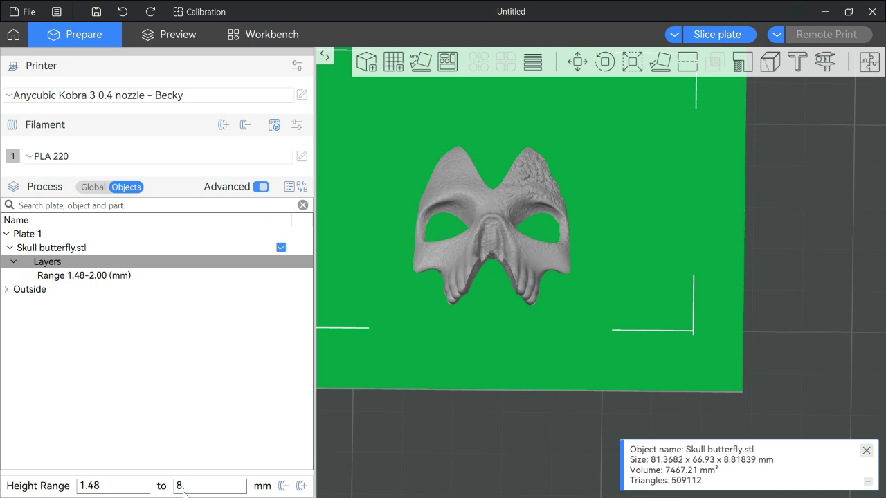
type("9")
key("Return")
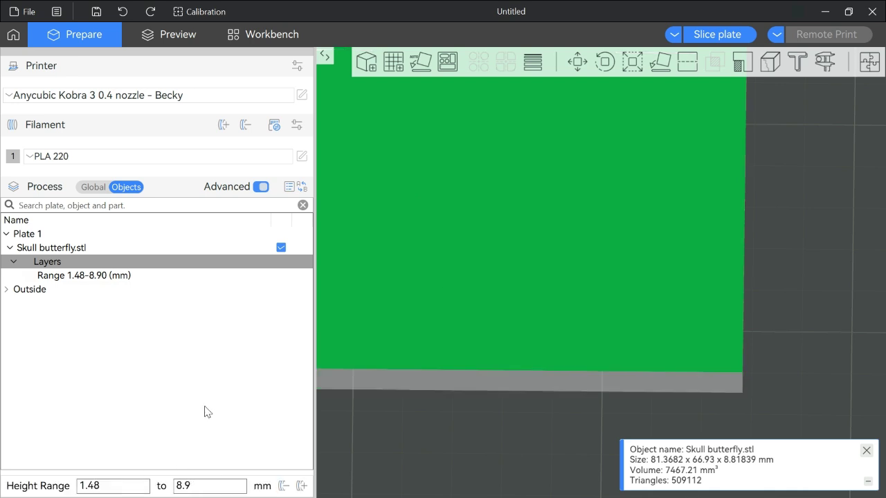
left_click(88, 191)
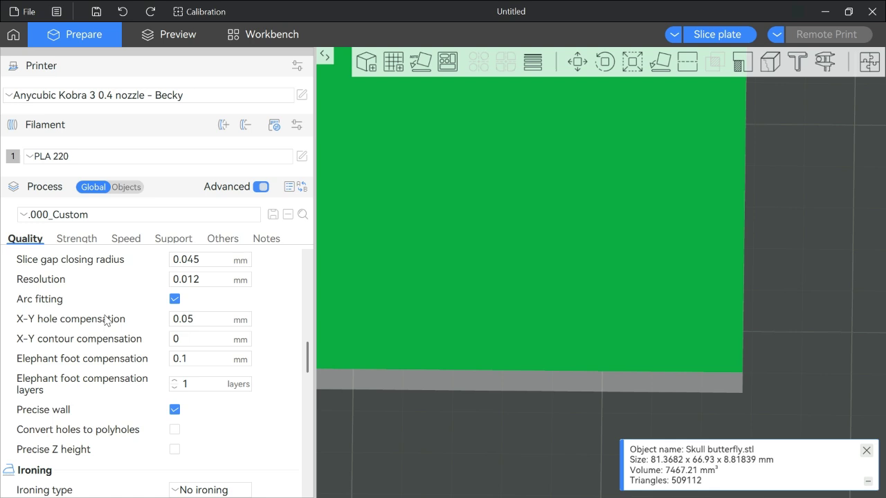
Set the global Quality Ironing type to 'All top surfaces'.
scroll(404, 357, "up", 3)
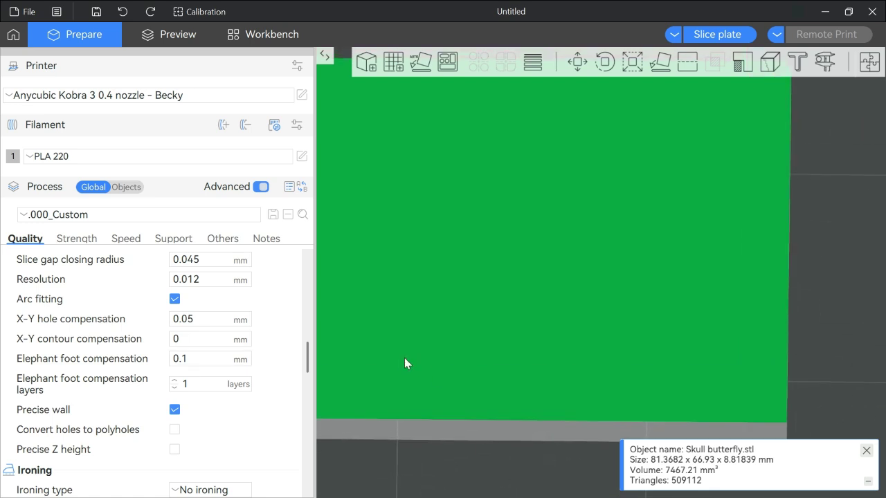
left_click(226, 337)
scroll(227, 337, "down", 5)
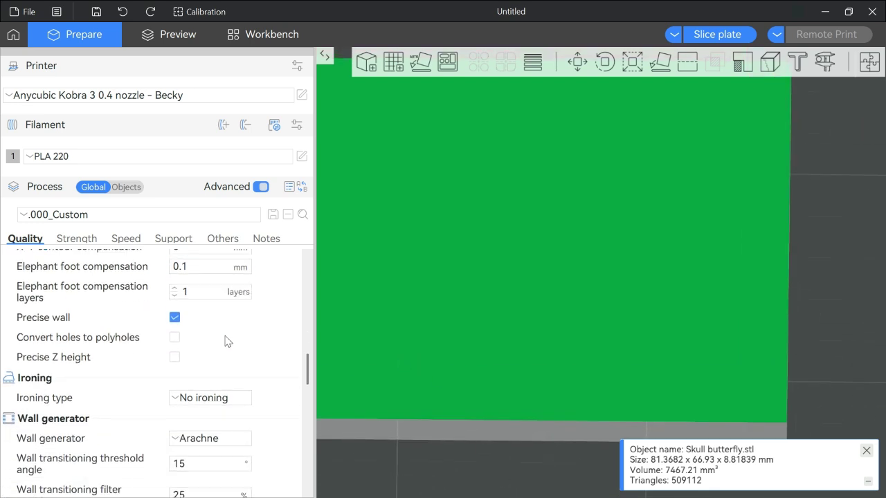
scroll(136, 368, "down", 14)
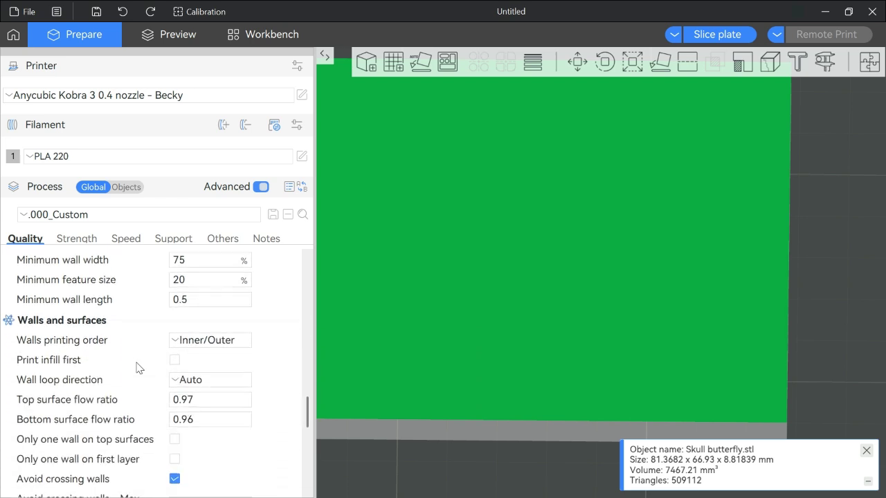
scroll(136, 375, "down", 8)
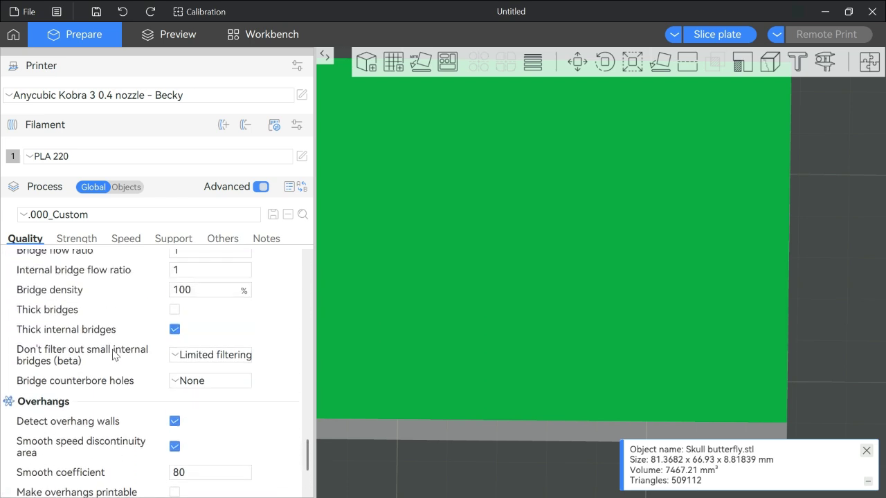
scroll(113, 355, "up", 15)
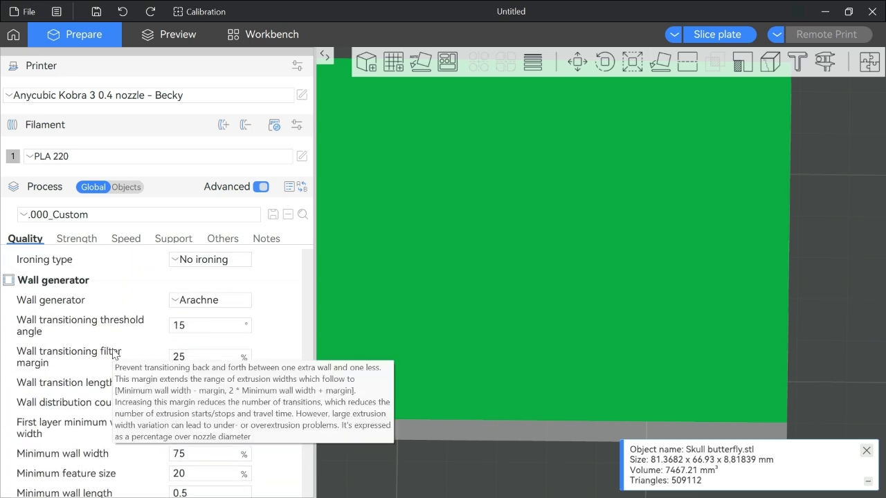
scroll(113, 356, "up", 5)
scroll(118, 367, "down", 1)
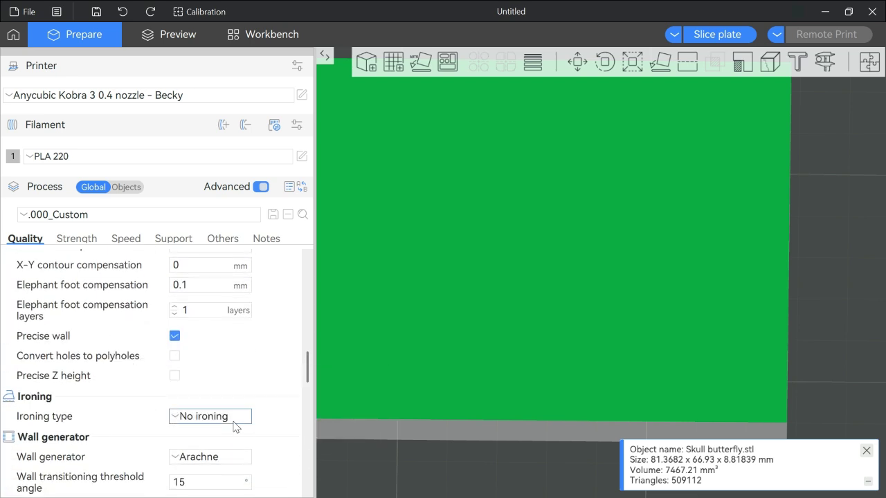
left_click(210, 418)
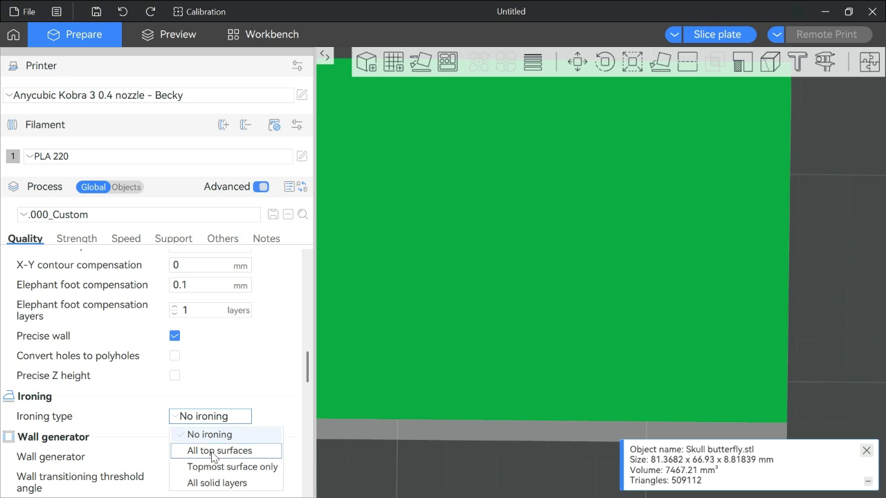
left_click(210, 453)
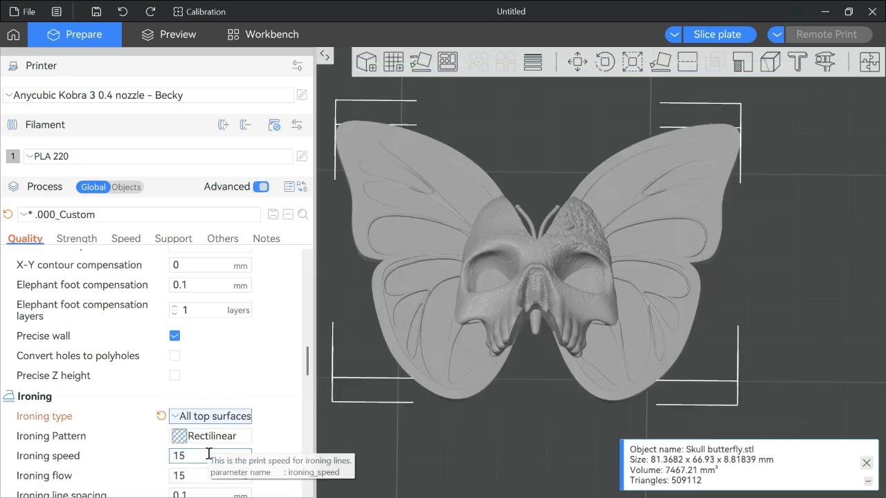
Set Ironing type to 'No ironing' for the Range 1.48-8.90 mm object setting.
left_click(128, 188)
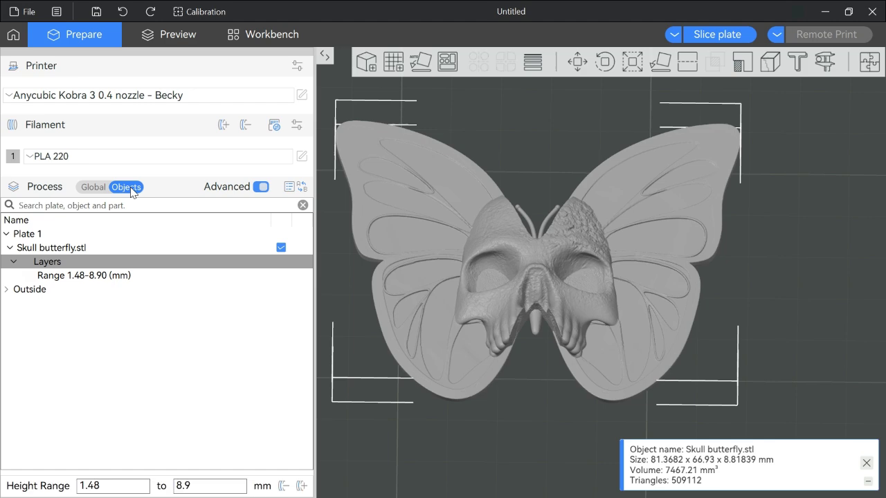
left_click(81, 277)
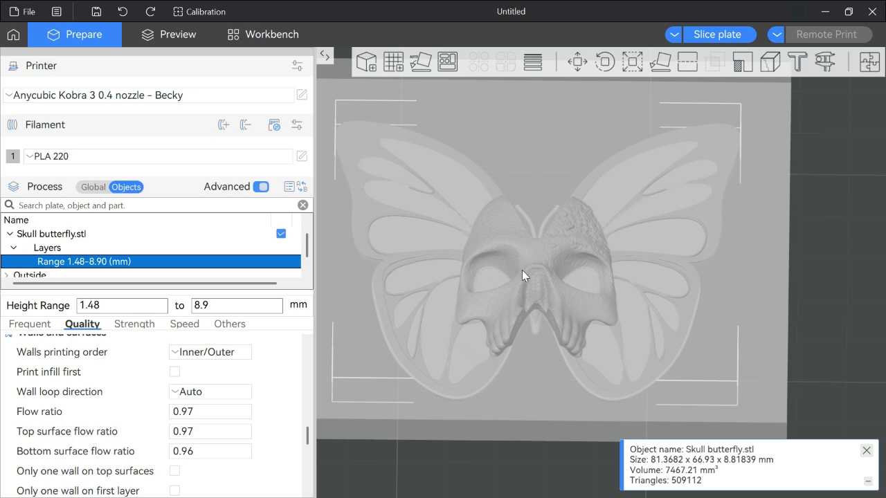
left_click_drag(520, 477, 556, 372)
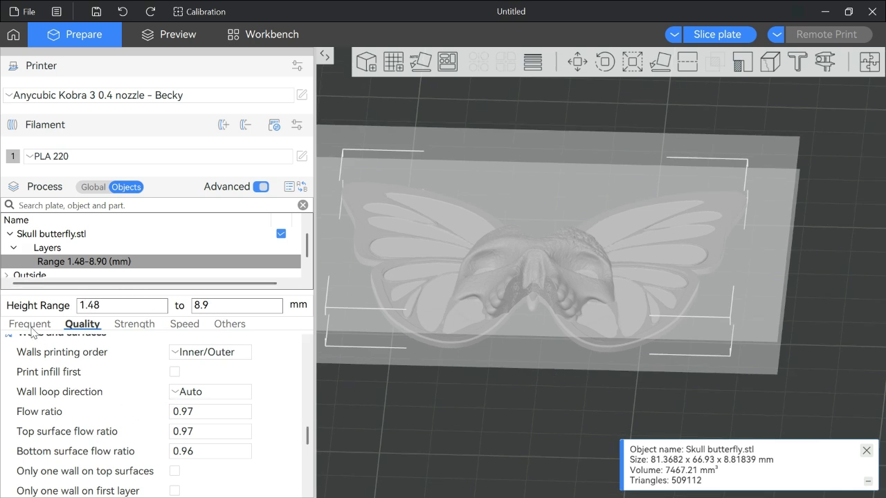
scroll(110, 395, "down", 8)
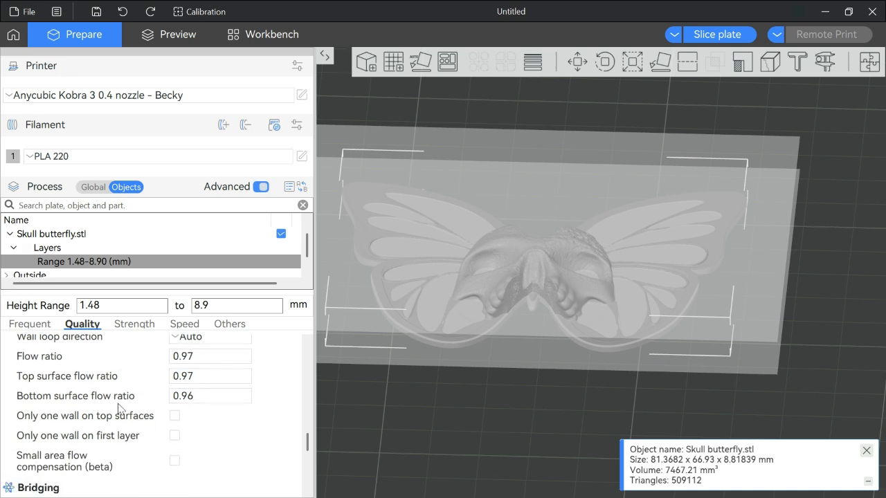
scroll(121, 408, "down", 3)
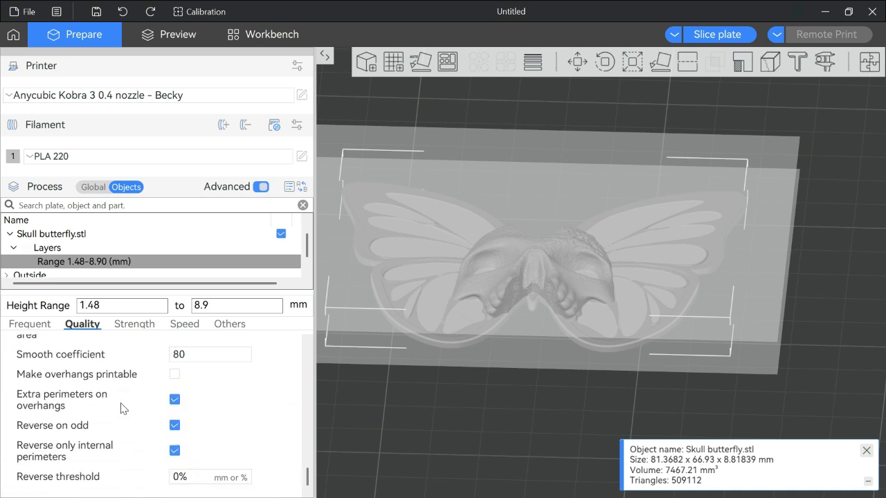
scroll(124, 407, "up", 12)
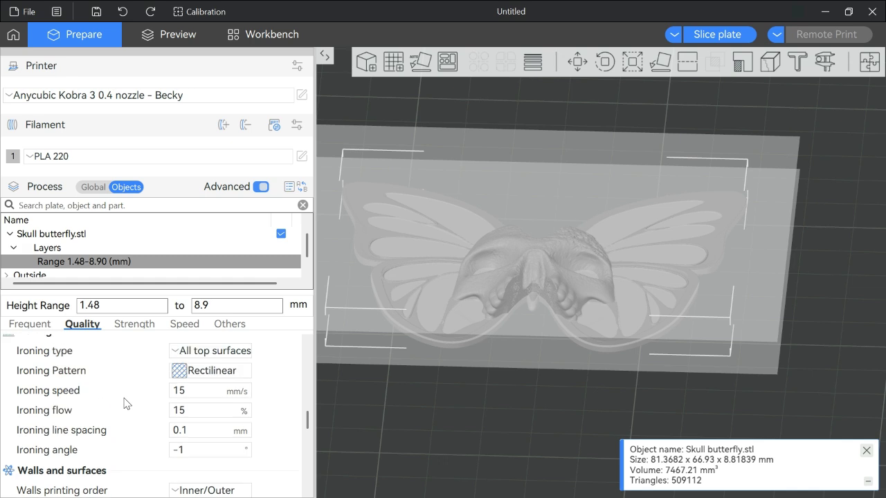
scroll(125, 404, "up", 2)
left_click(181, 407)
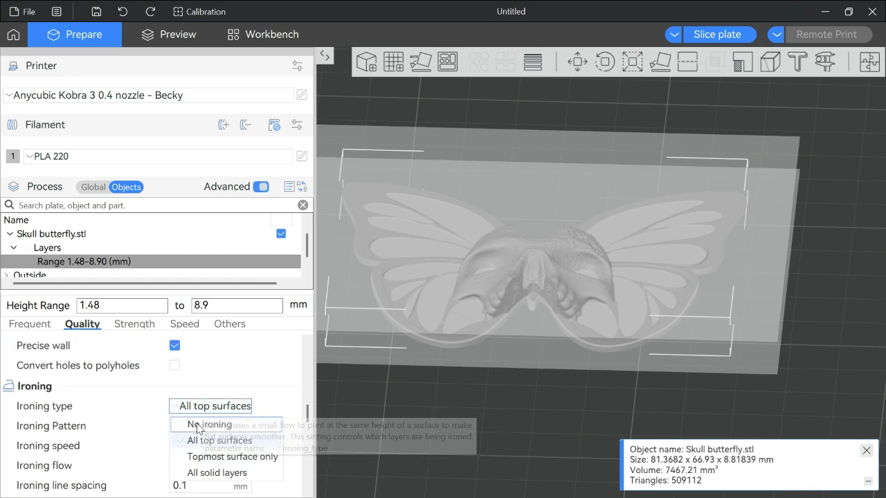
left_click(197, 425)
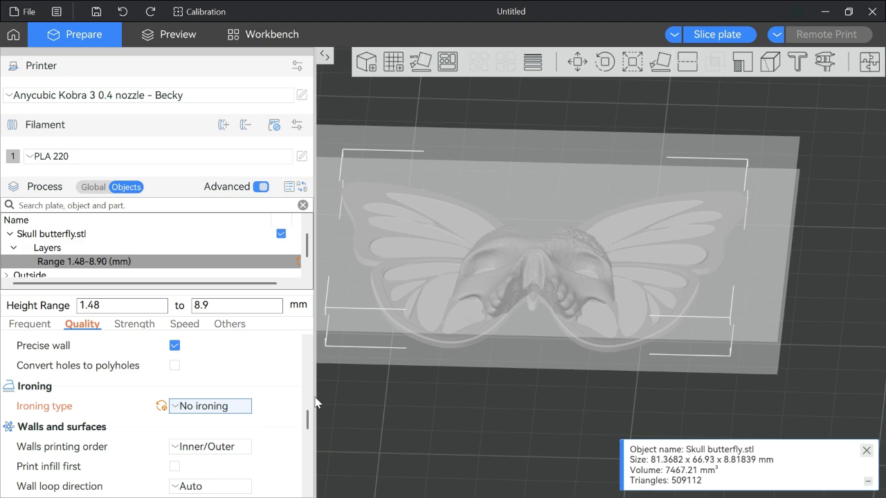
left_click_drag(346, 430, 526, 298)
Re-slice and inspect the ironing preview: ironing 27m21s, total 54m21s, 7.28 g.
left_click(721, 39)
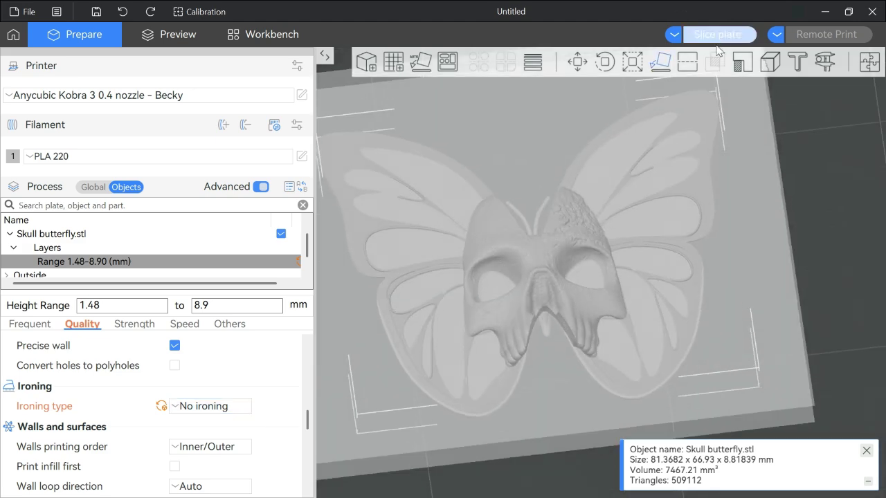
left_click_drag(532, 429, 467, 470)
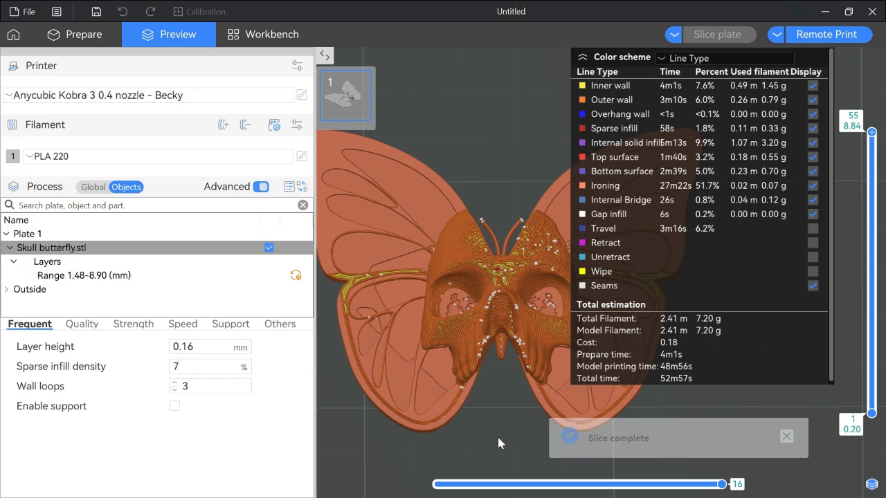
scroll(497, 435, "up", 3)
scroll(497, 441, "up", 2)
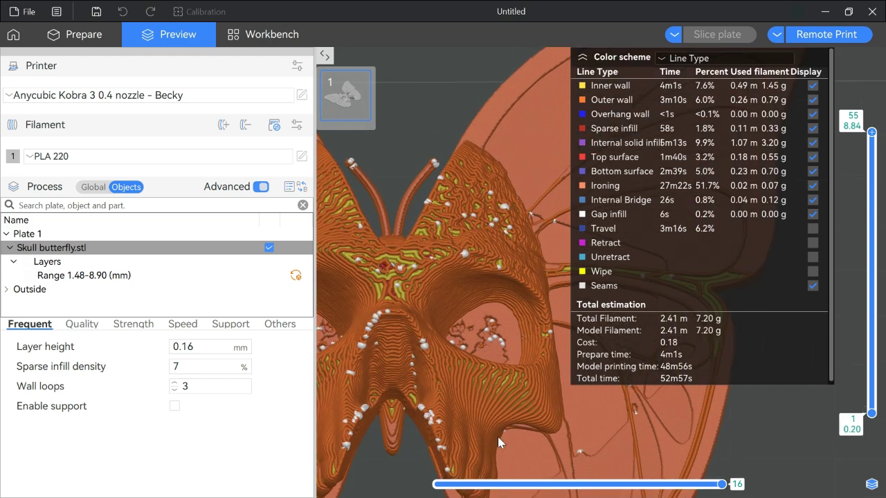
scroll(790, 430, "up", 2)
scroll(789, 434, "down", 1)
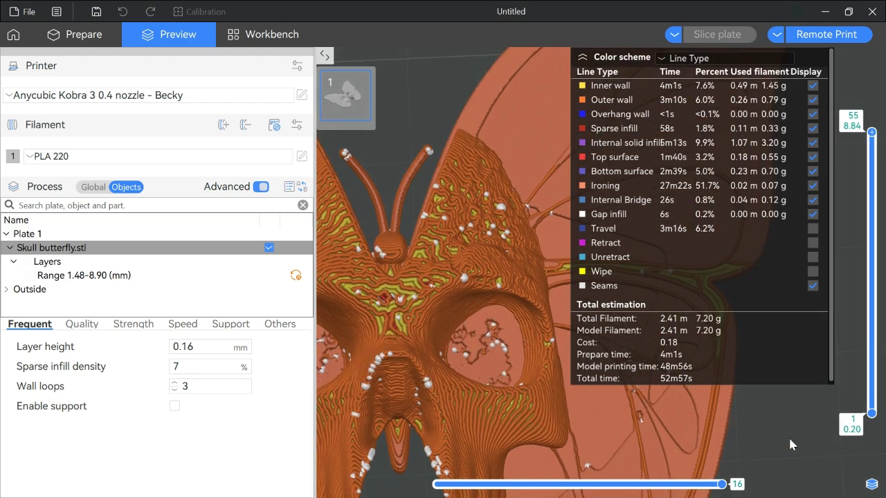
scroll(790, 442, "down", 1)
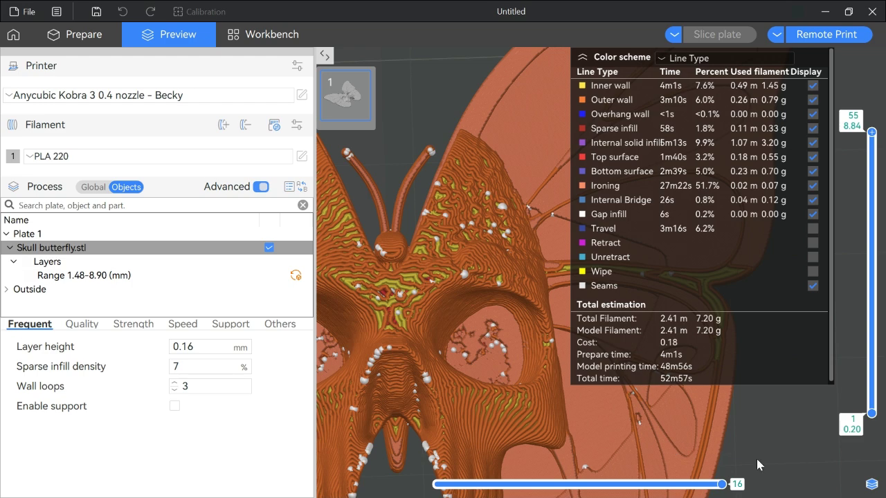
left_click_drag(778, 462, 774, 413)
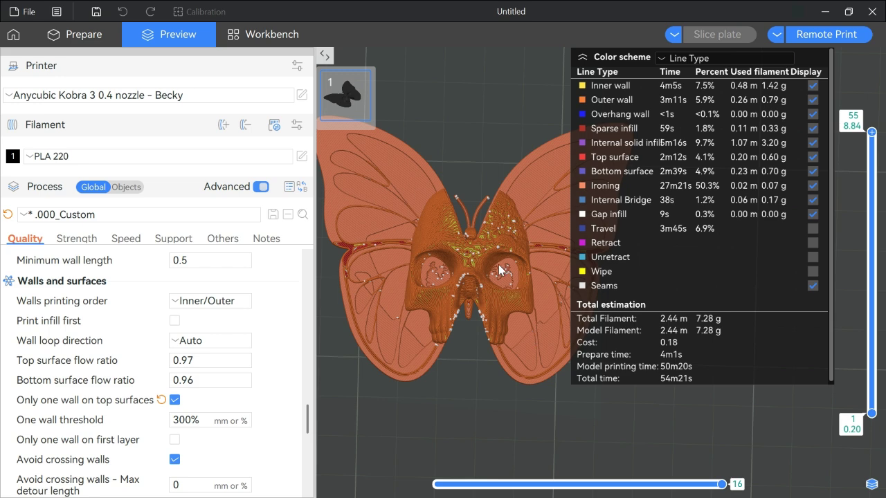
mouse_move(490, 399)
left_mouse_down()
mouse_move(488, 384)
mouse_move(487, 399)
left_mouse_up()
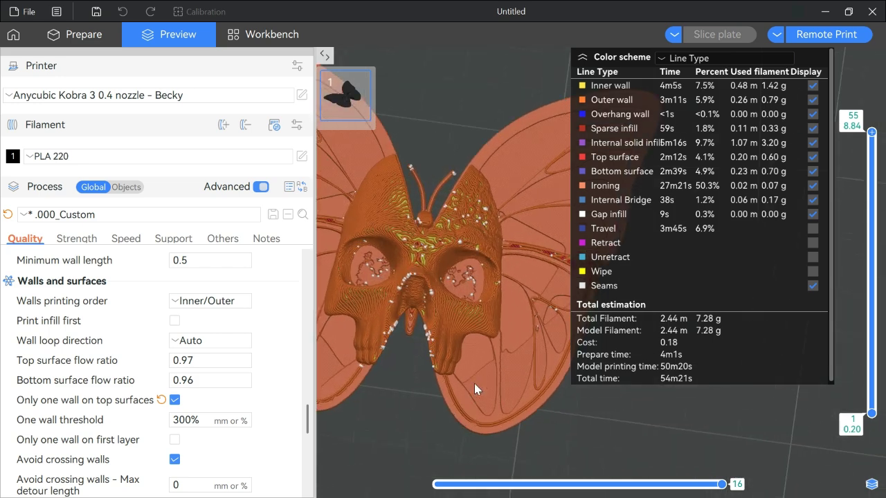
scroll(629, 454, "up", 3)
left_click_drag(629, 454, 456, 403)
scroll(432, 372, "up", 3)
scroll(433, 372, "up", 2)
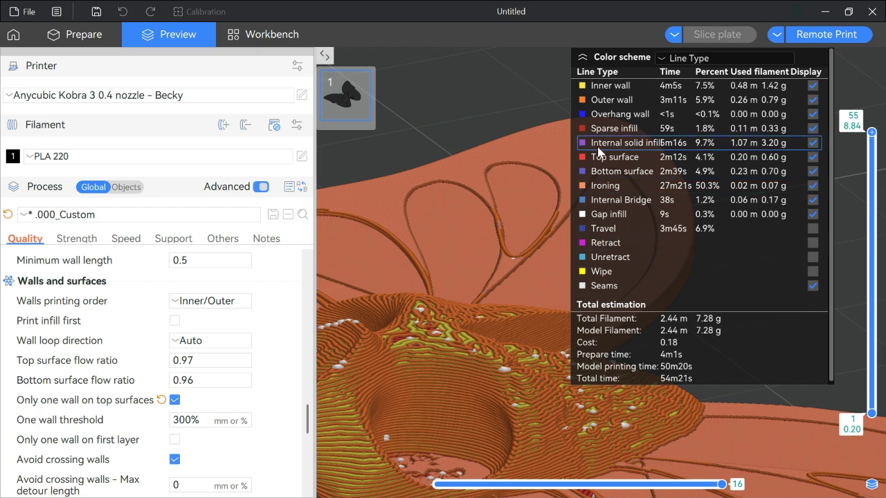
scroll(473, 97, "up", 2)
left_click_drag(473, 110, 465, 326)
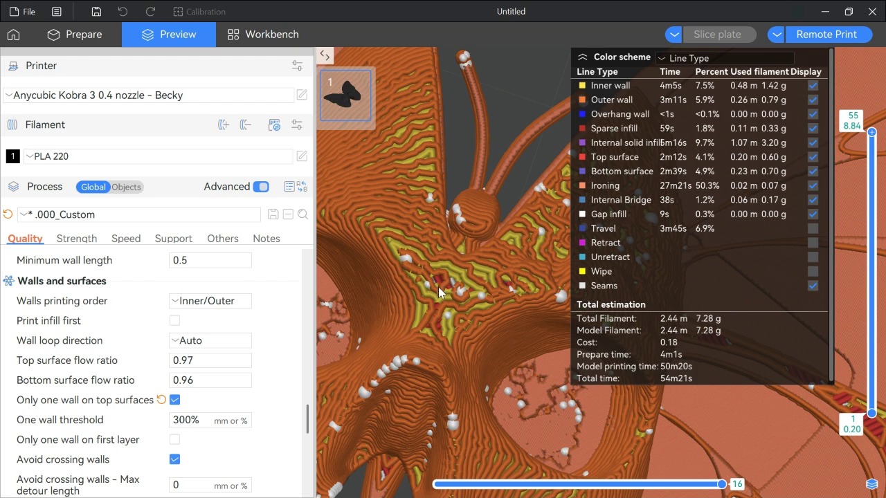
scroll(438, 289, "down", 3)
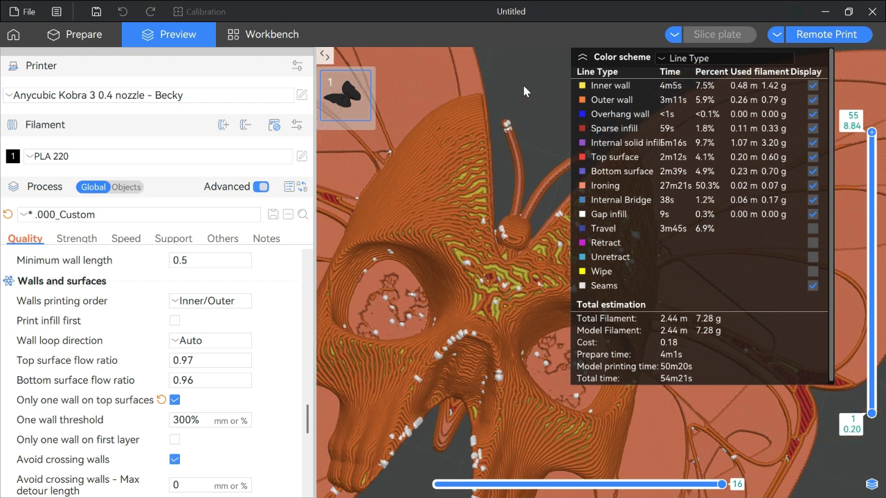
left_click_drag(523, 85, 520, 238)
scroll(532, 102, "down", 3)
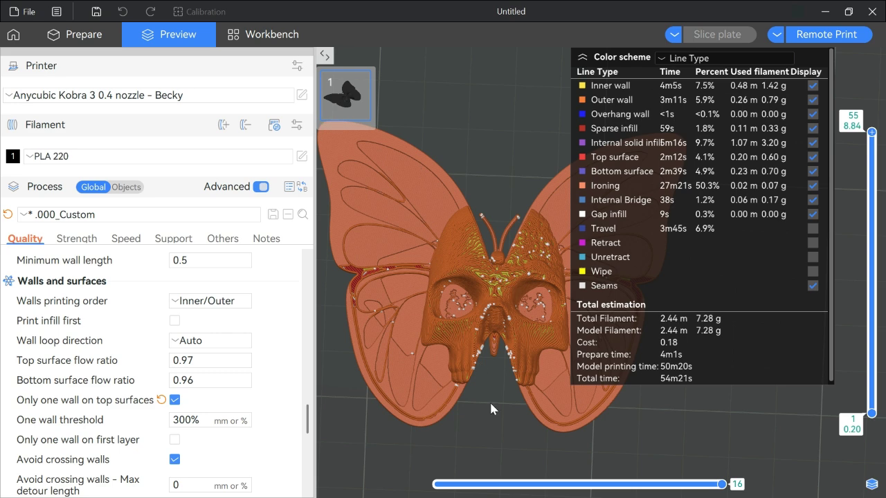
In Remote Print, choose the Oops Baby printer and map PLA to black slot 3.
key("ctrl+p")
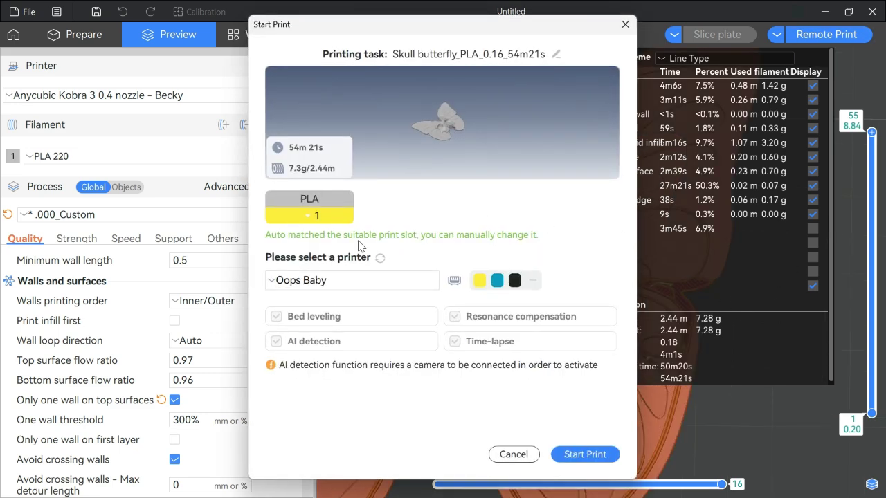
left_click(330, 283)
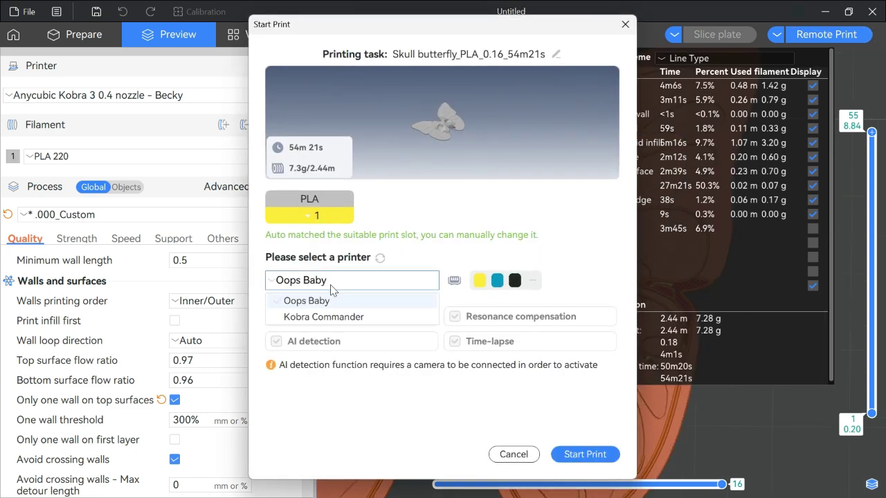
left_click(338, 316)
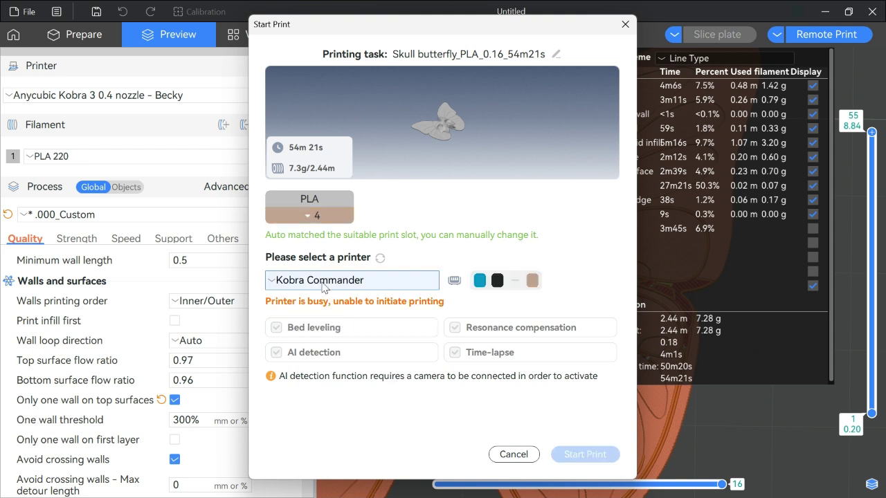
left_click(324, 283)
left_click(327, 301)
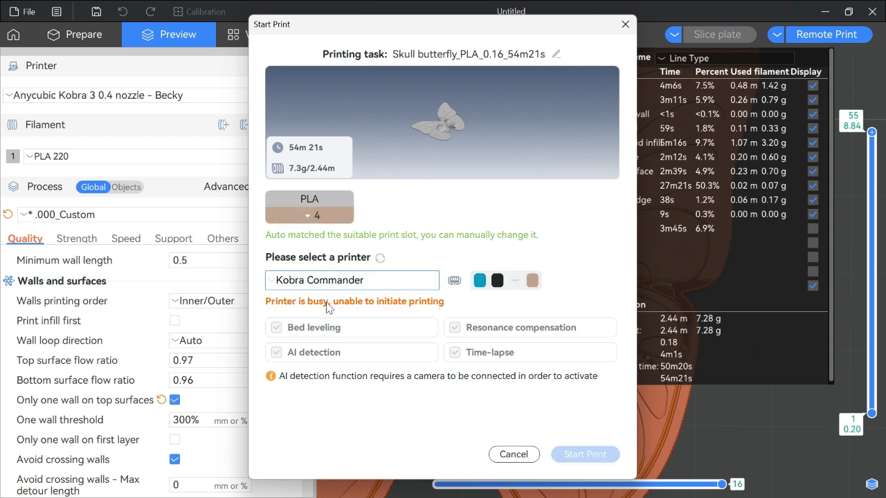
left_click(329, 217)
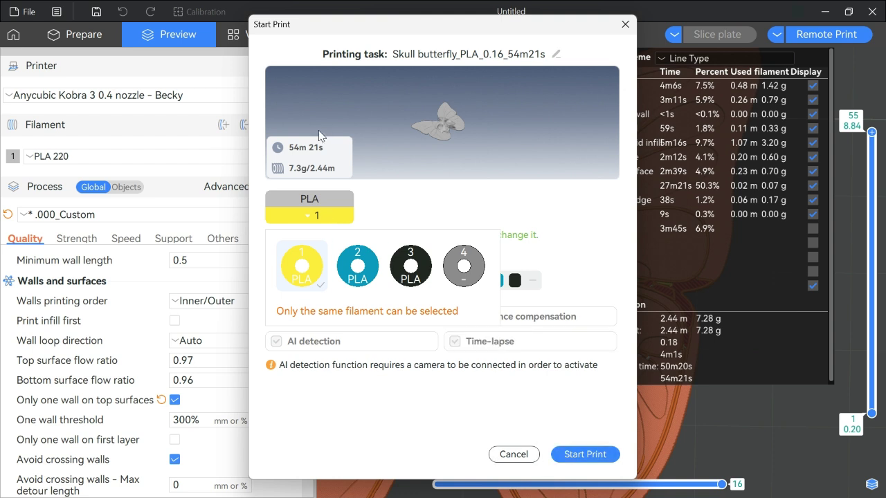
left_click(416, 277)
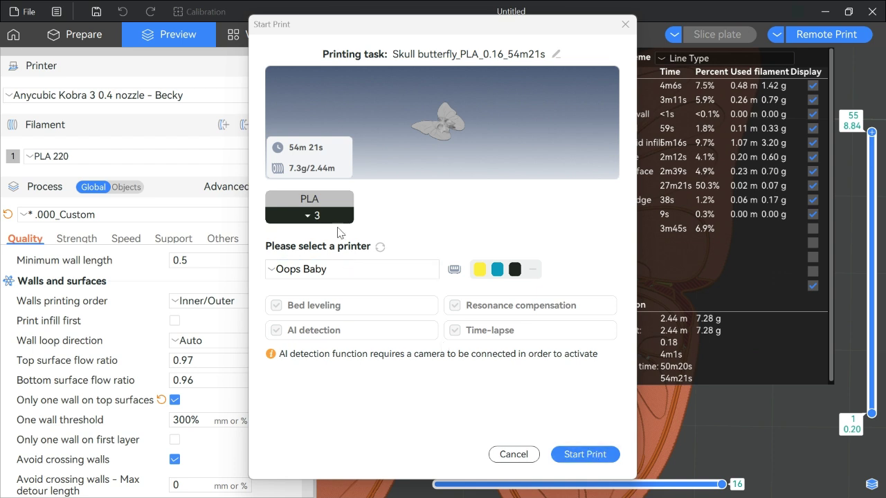
Recheck the filament slot choice, then cancel the send dialog.
left_click(320, 217)
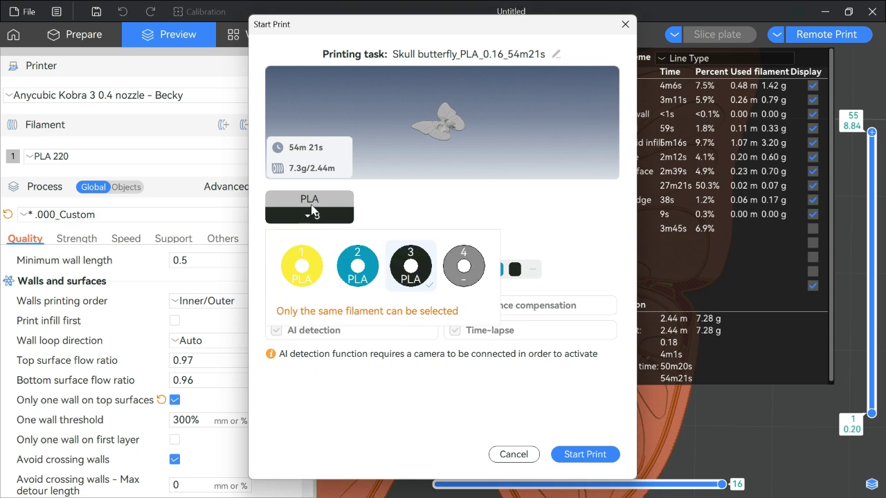
left_click(419, 264)
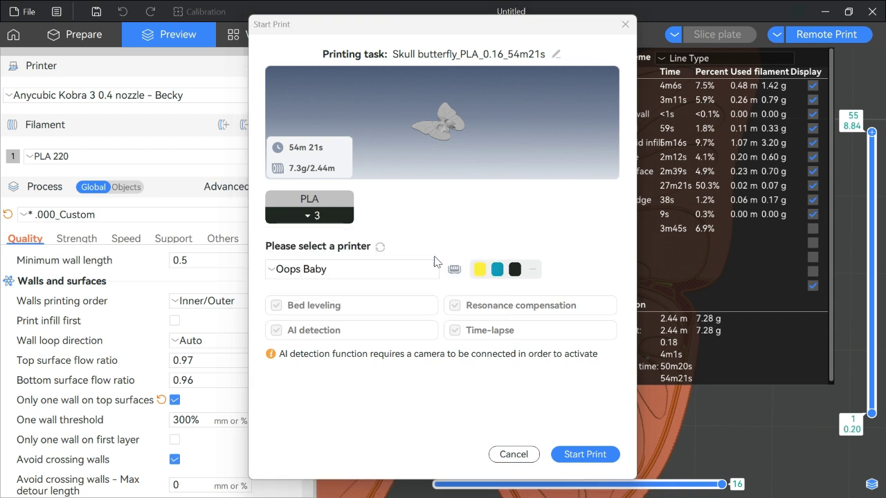
left_click(316, 217)
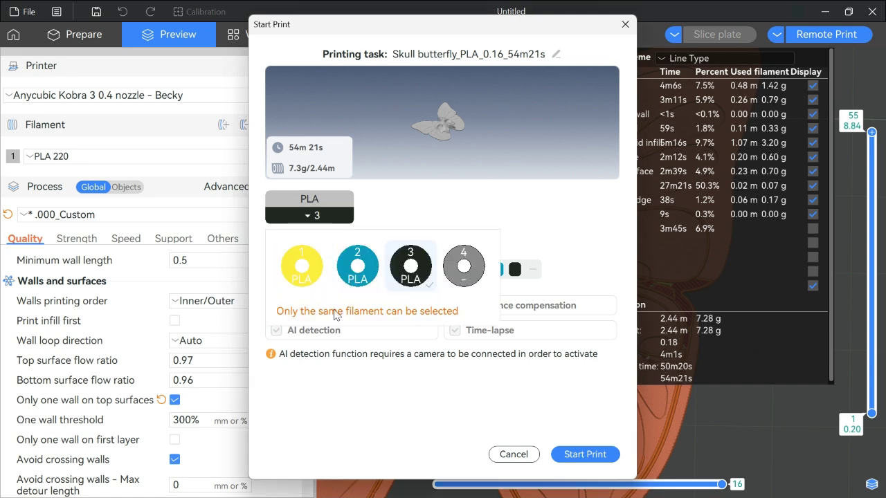
left_click(512, 454)
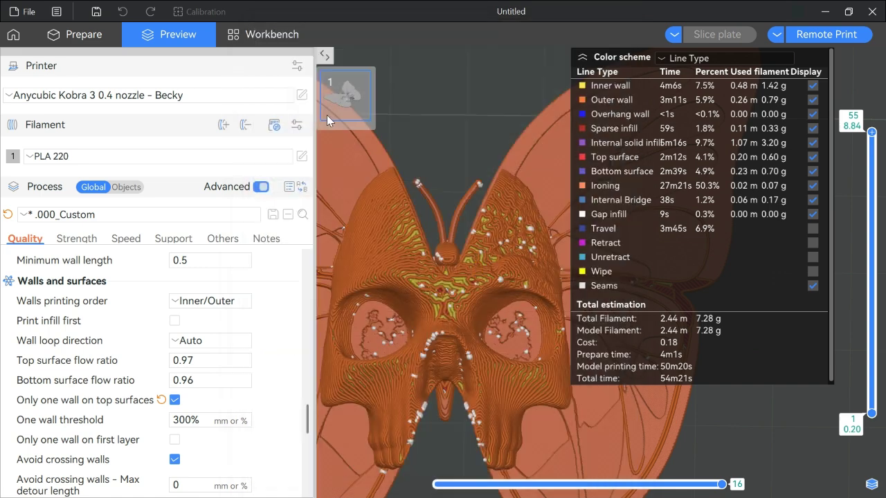
Reopen Remote Print, keep black PLA in slot 3, and start printing on Oops Baby.
left_click(824, 34)
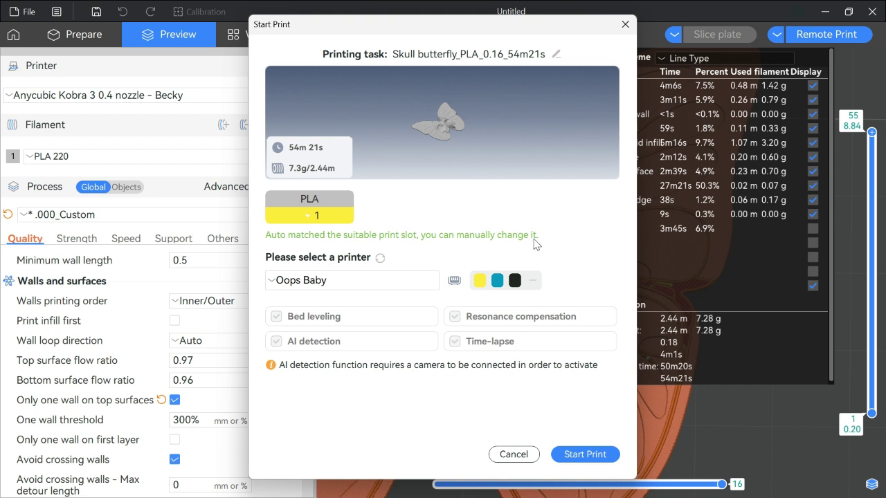
left_click(330, 218)
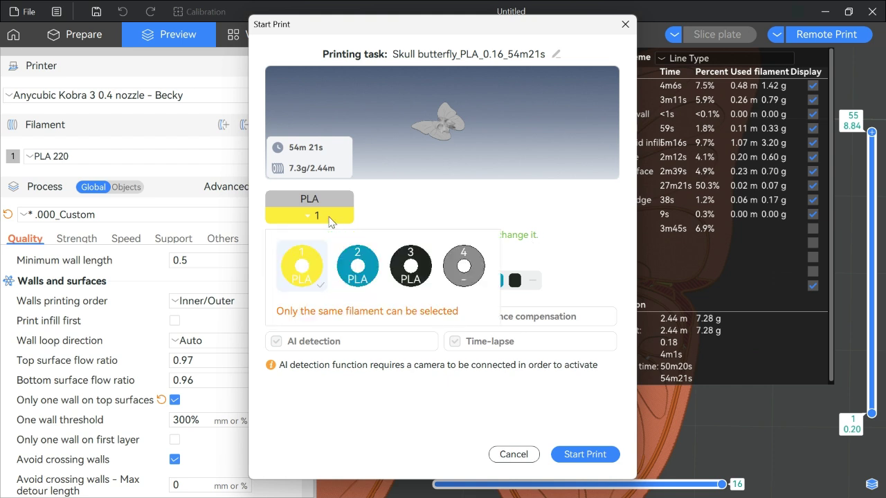
left_click(403, 262)
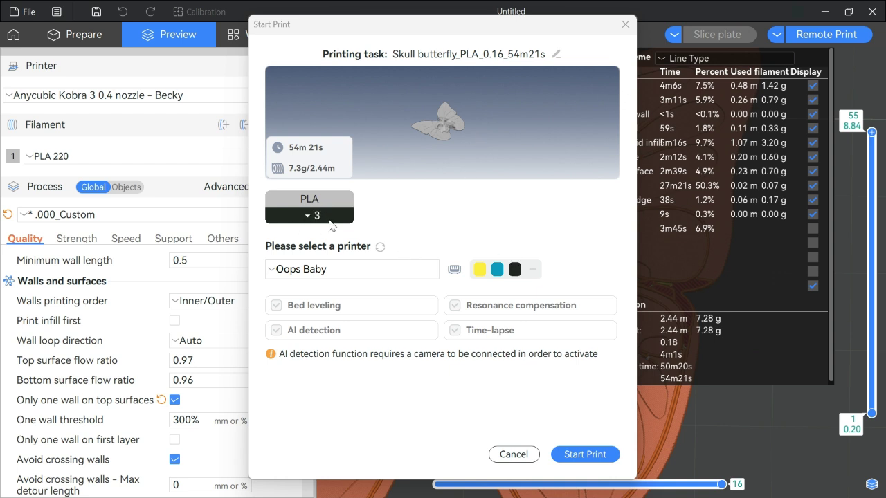
left_click(585, 455)
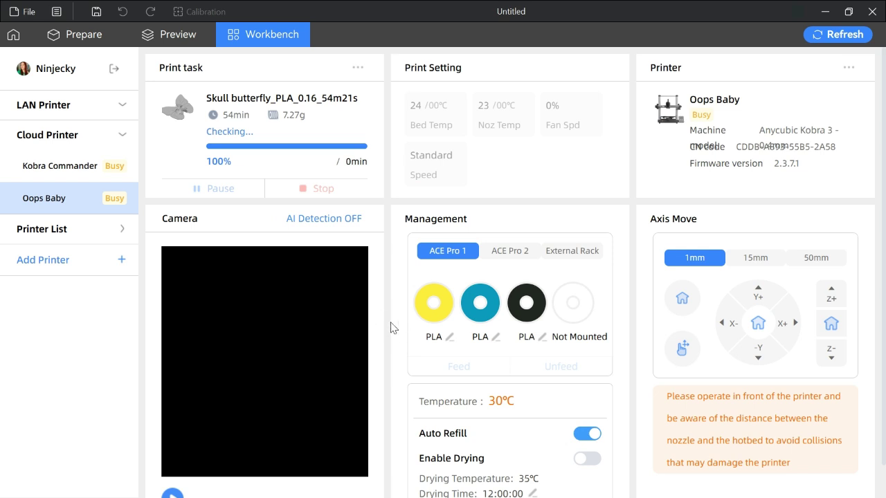
Stop the running skull butterfly task and confirm ending it early.
left_click(315, 190)
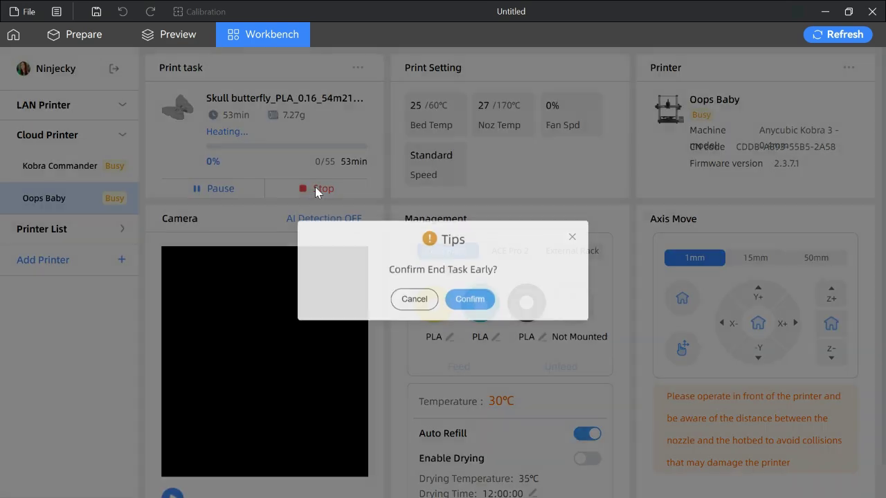
left_click(469, 301)
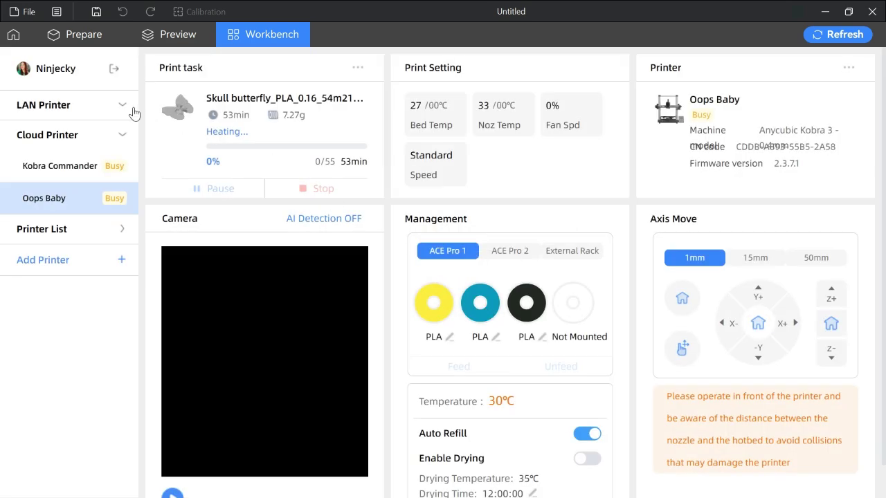
Change the filament colour to black, re-slice the plate, and open Remote Print.
left_click(77, 34)
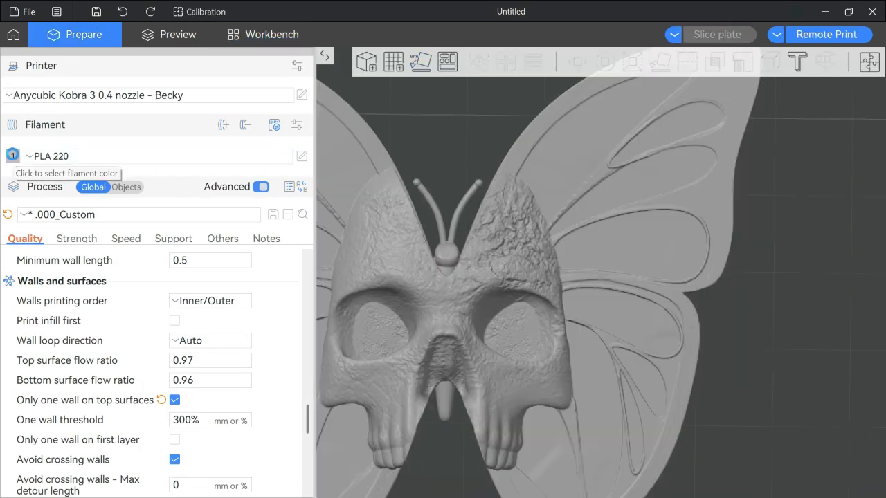
left_click(12, 157)
left_click(21, 121)
left_click(41, 219)
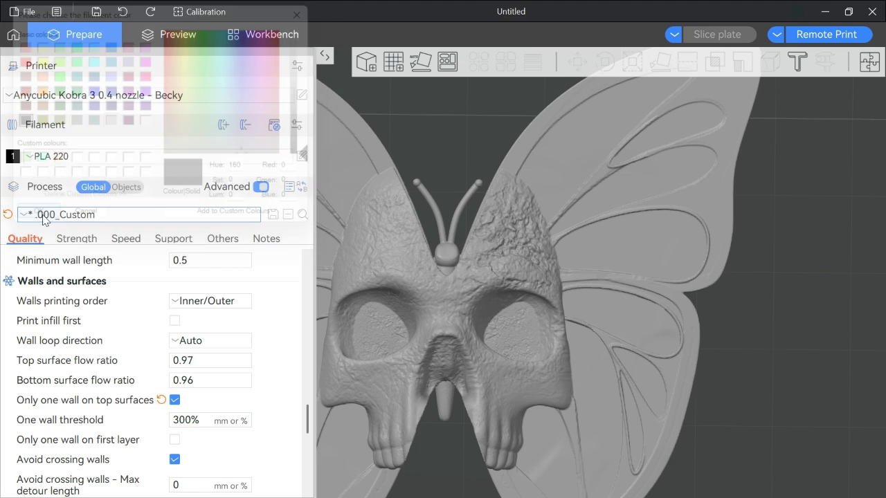
left_click(723, 34)
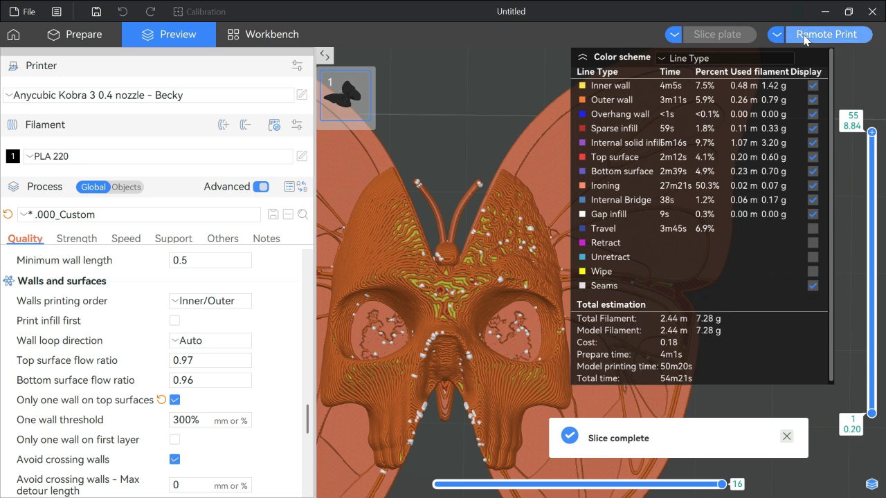
left_click(806, 38)
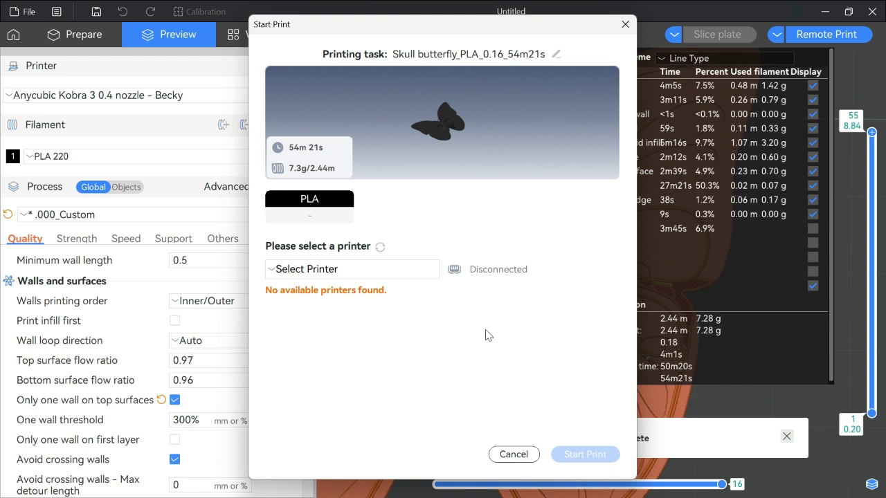
Keep PLA mapped to slot 3 and start the print on Oops Baby.
left_click(325, 216)
left_click(326, 216)
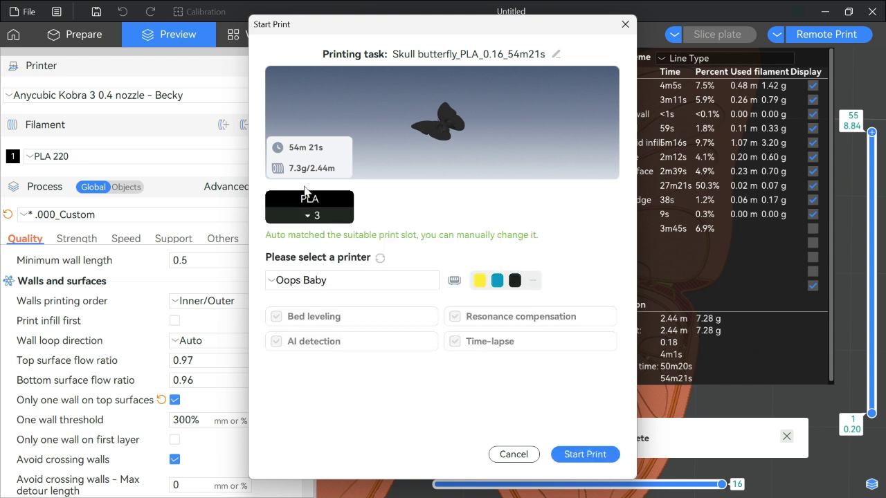
left_click(585, 454)
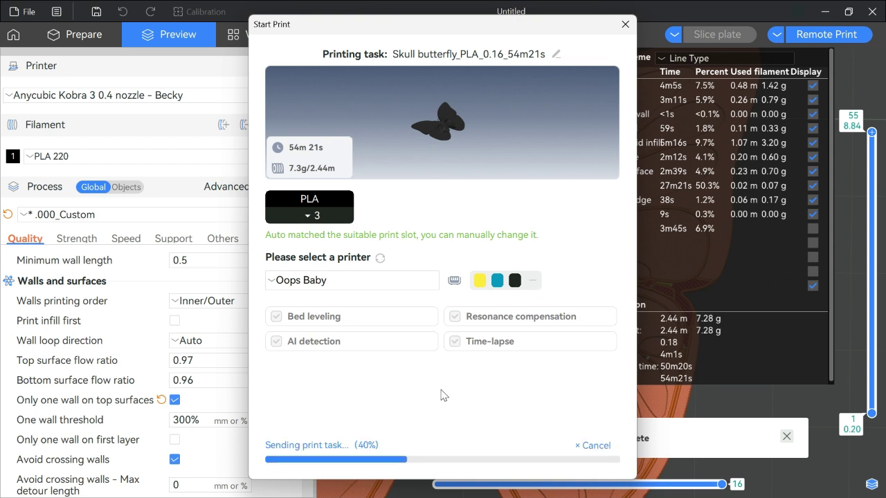